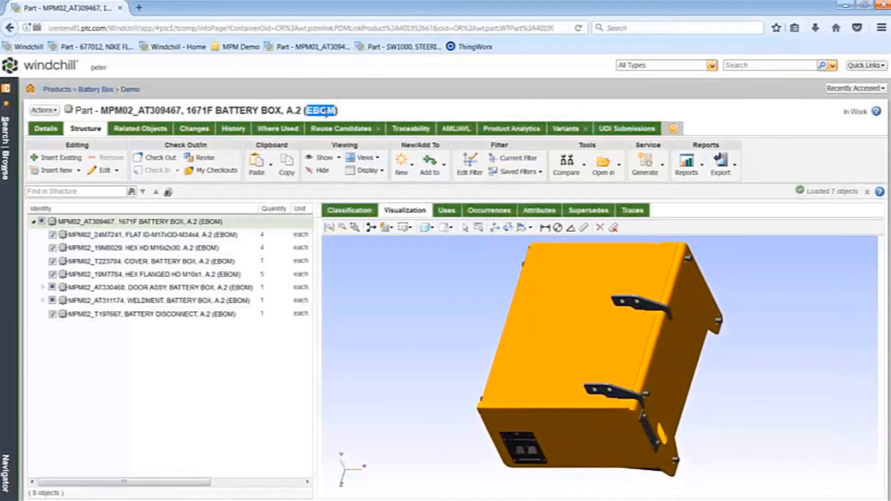
- Open the 1671F BATTERY BOX part in the Manufacturing Associative Part Structure Browser
click(364, 106)
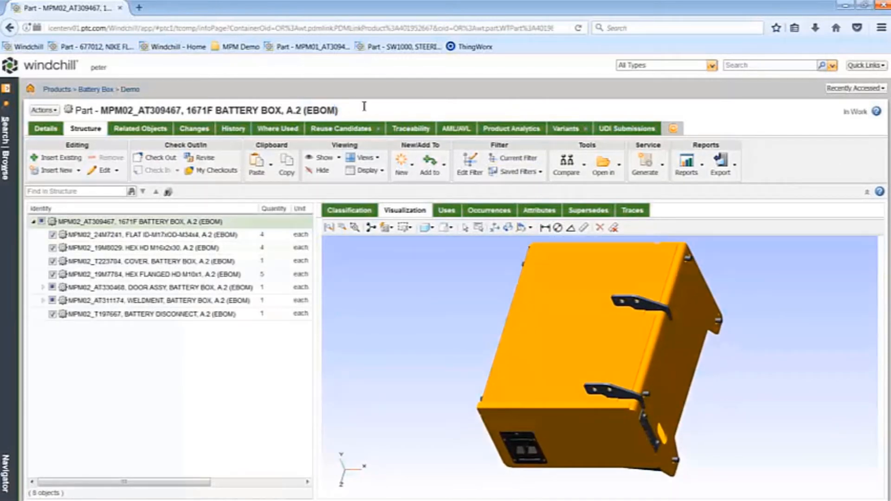
click(45, 110)
mouse_move(172, 74)
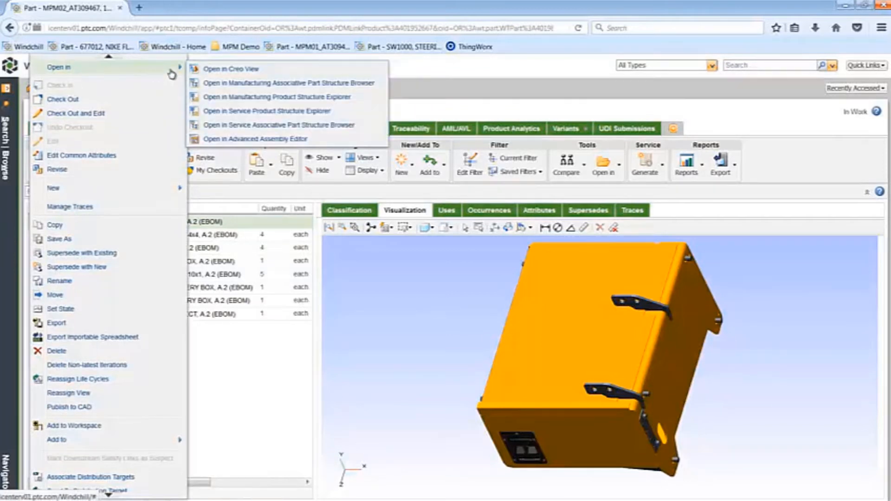
click(249, 89)
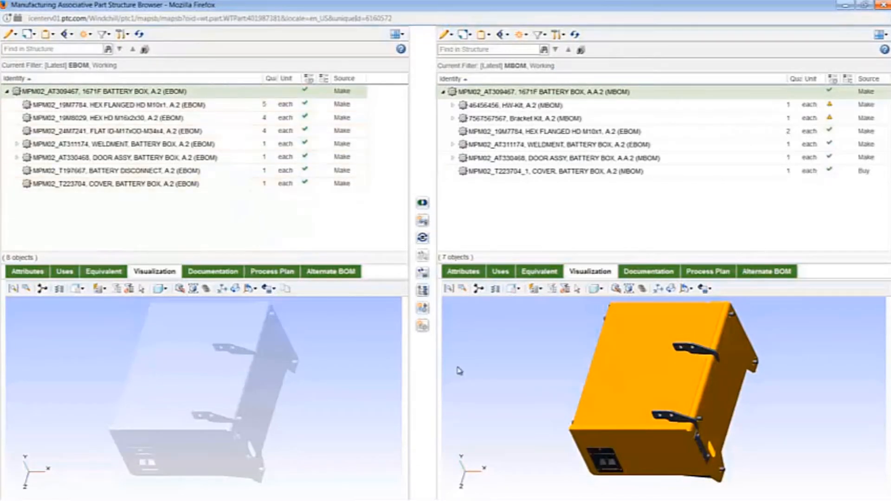
- List the process plans related to the MBOM battery box and open the Demo Process Plan's information page
click(724, 276)
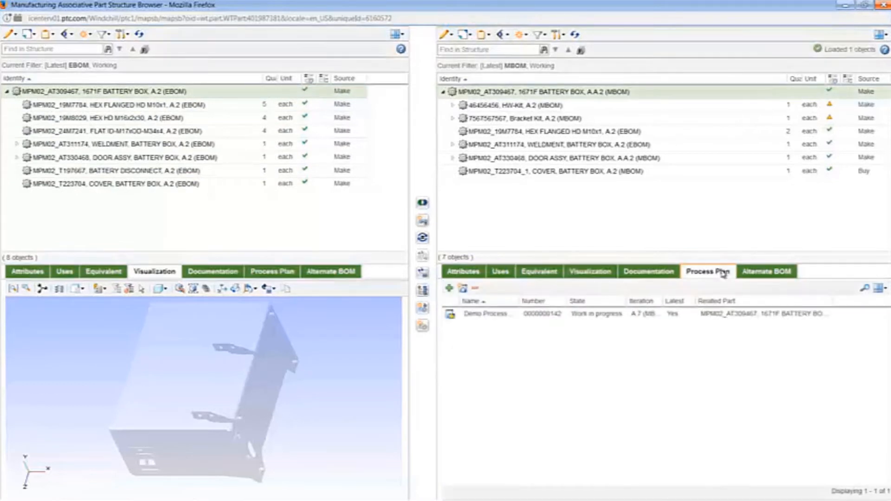
click(550, 317)
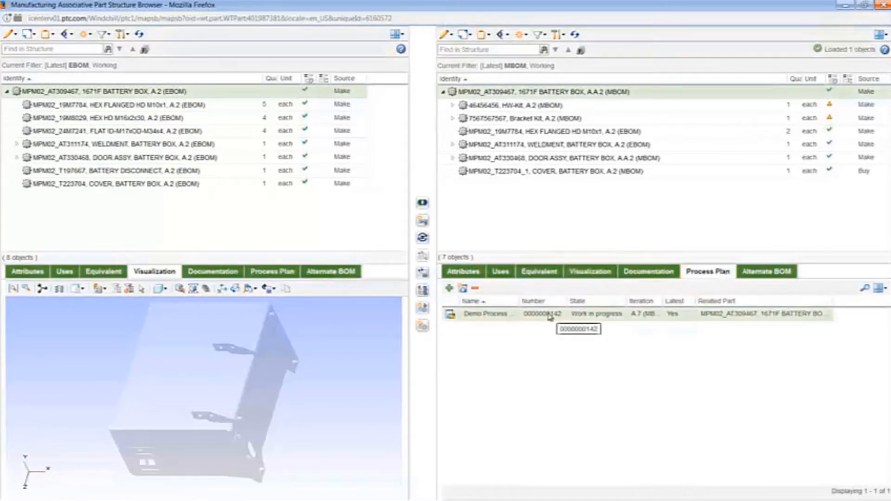
right_click(550, 317)
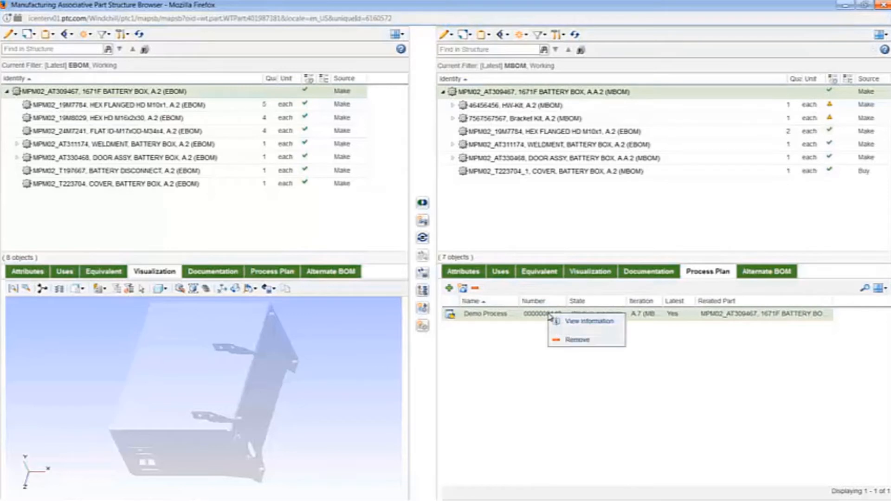
click(576, 329)
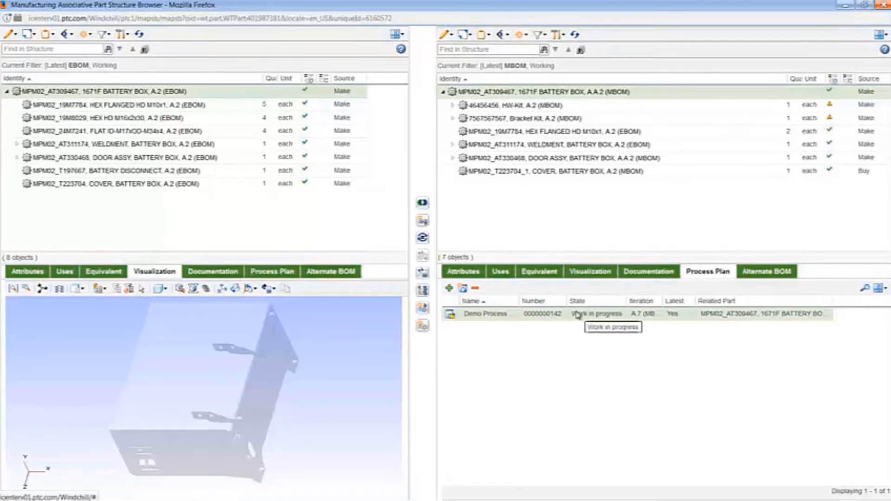
right_click(576, 312)
click(587, 318)
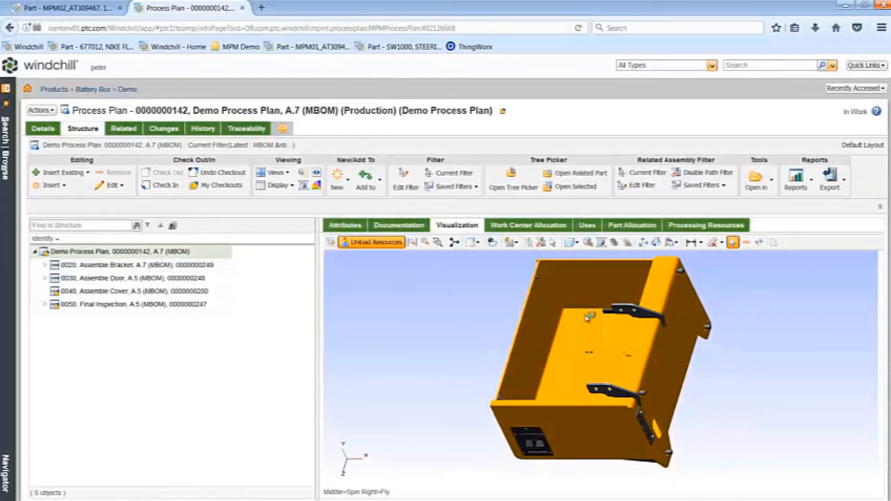
- Play back the process plan through operations 0020 and 0030, step back to 0020, and leave playback mode
click(317, 174)
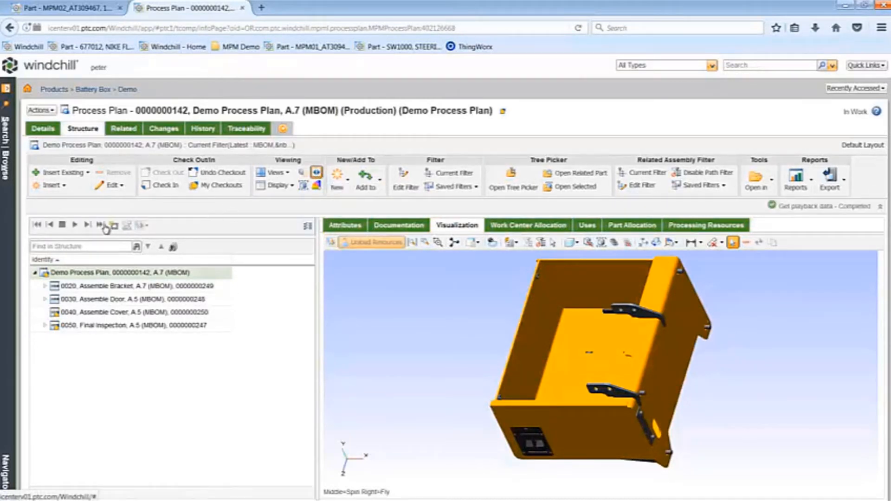
click(89, 227)
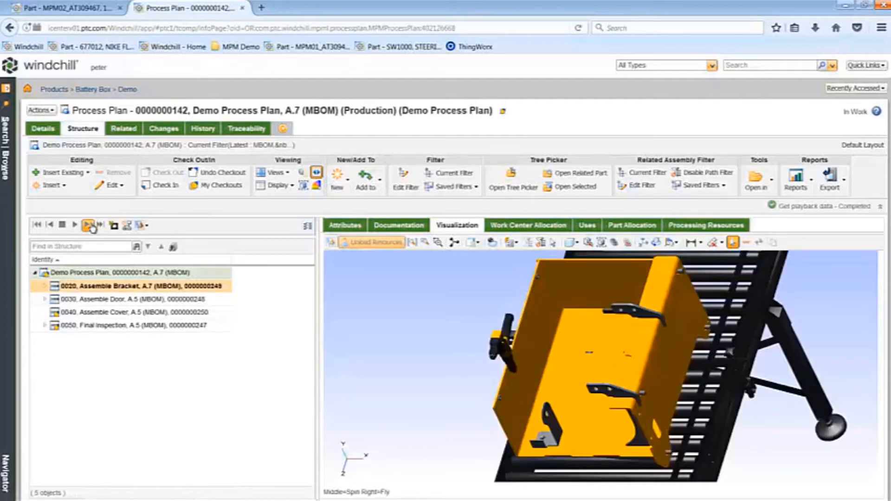
click(89, 226)
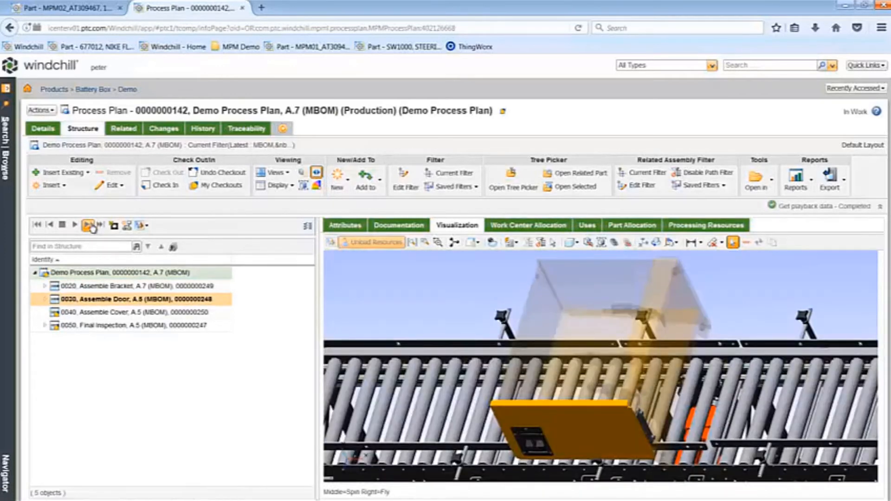
click(53, 226)
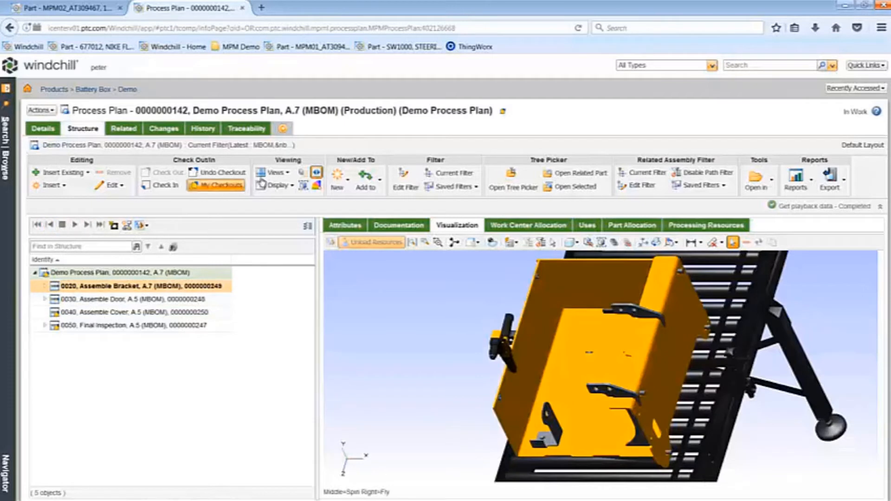
click(317, 173)
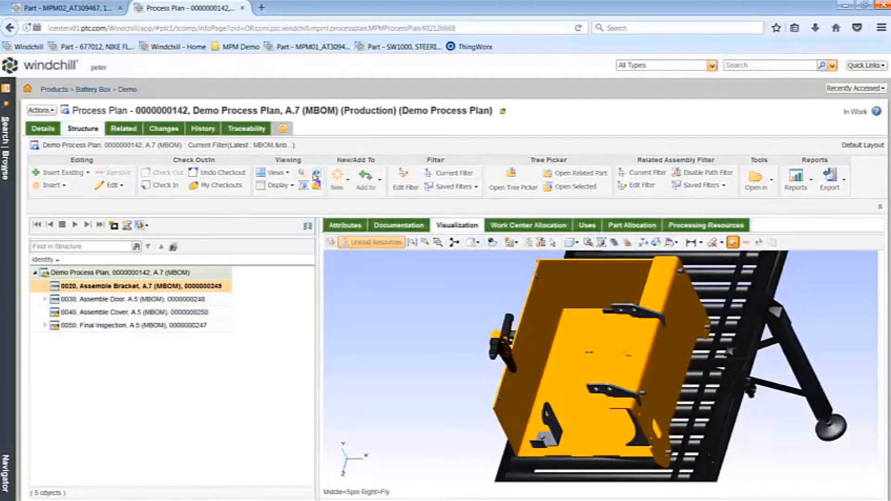
- Examine the parts and resources allocated to operations 0020 Assemble Bracket and 0030 Assemble Door, and collapse both again
click(44, 265)
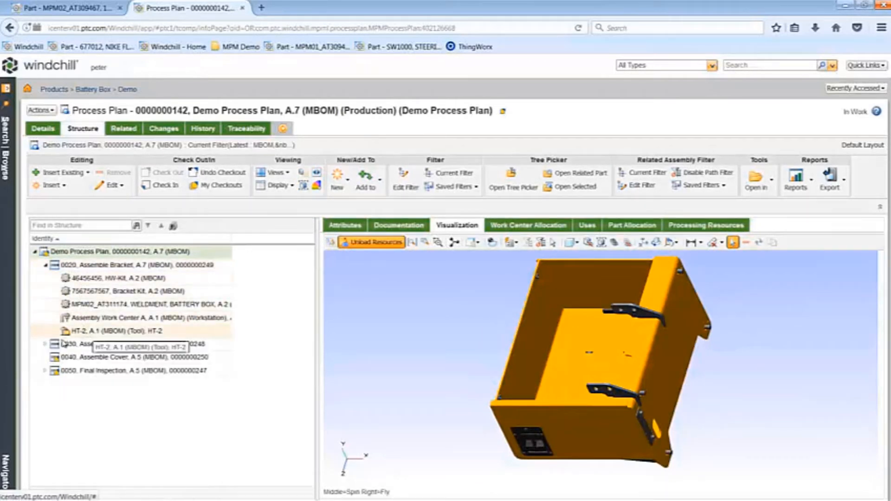
click(45, 344)
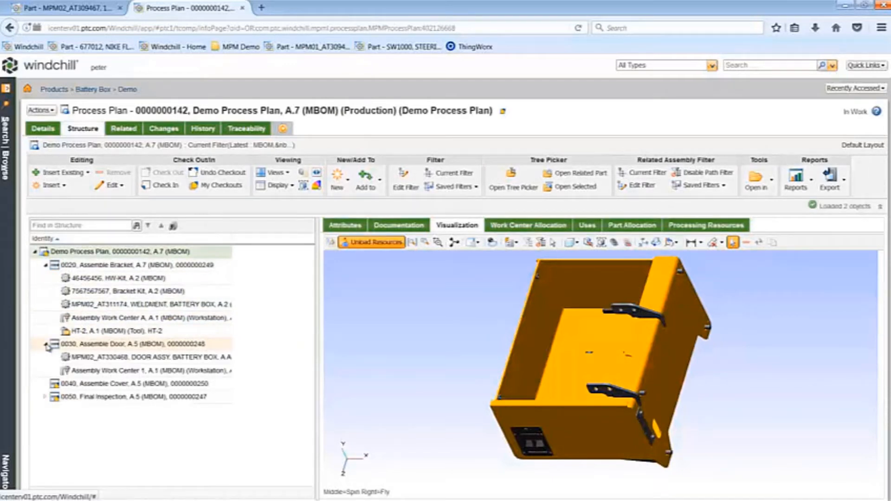
click(45, 344)
click(46, 265)
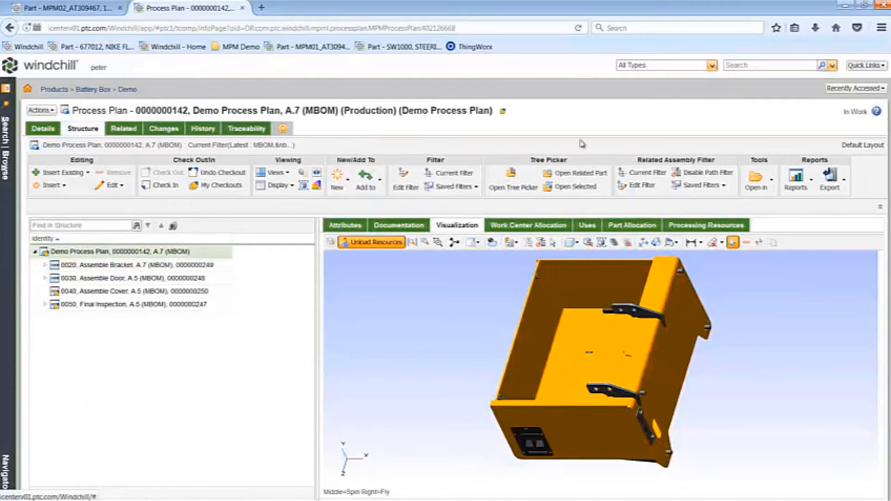
- Open the related battery box part structure beside the process plan and display its part allocation status
click(606, 176)
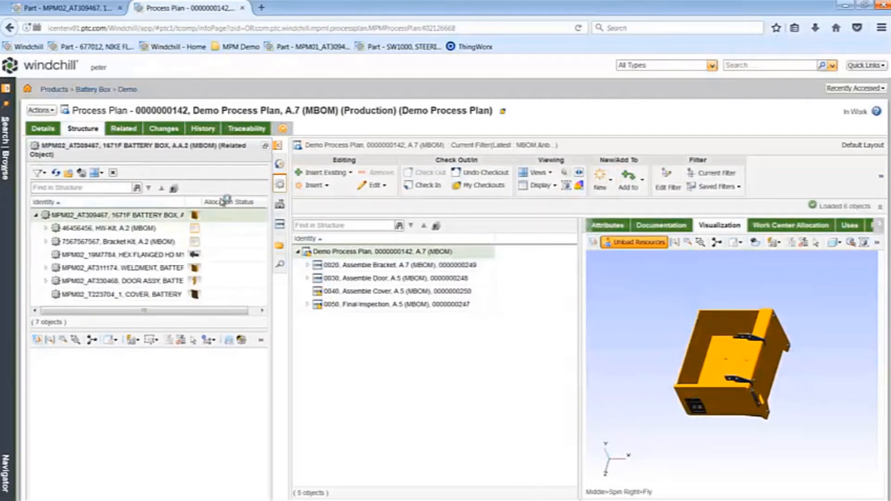
click(81, 172)
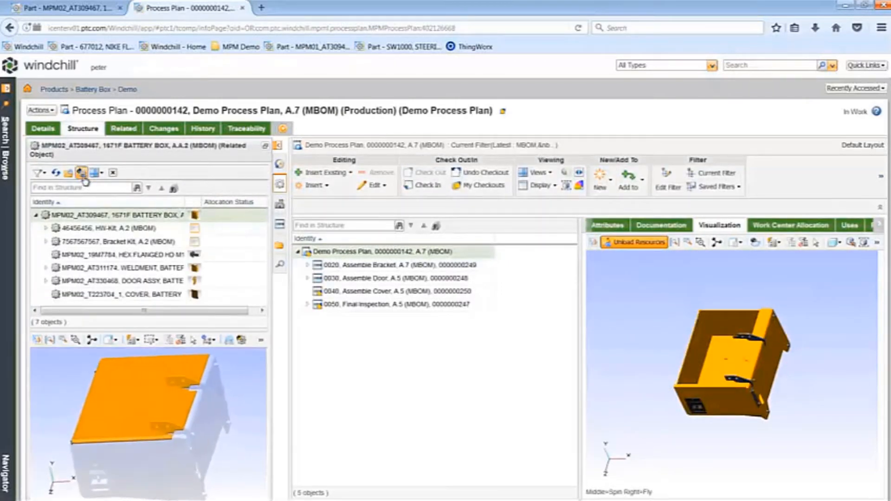
click(82, 175)
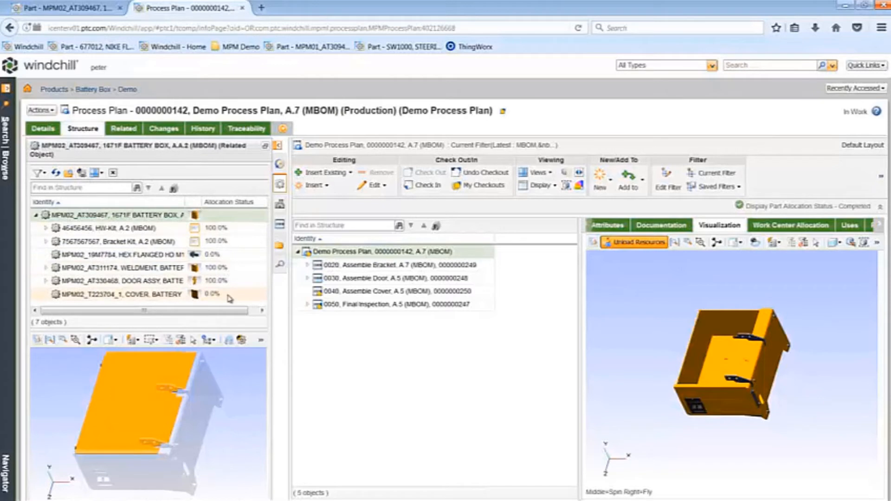
- Allocate the battery box cover and the HEX FLANGED HD M10x1 part to operation 0040, Assemble Cover, and inspect both 3D models
click(146, 370)
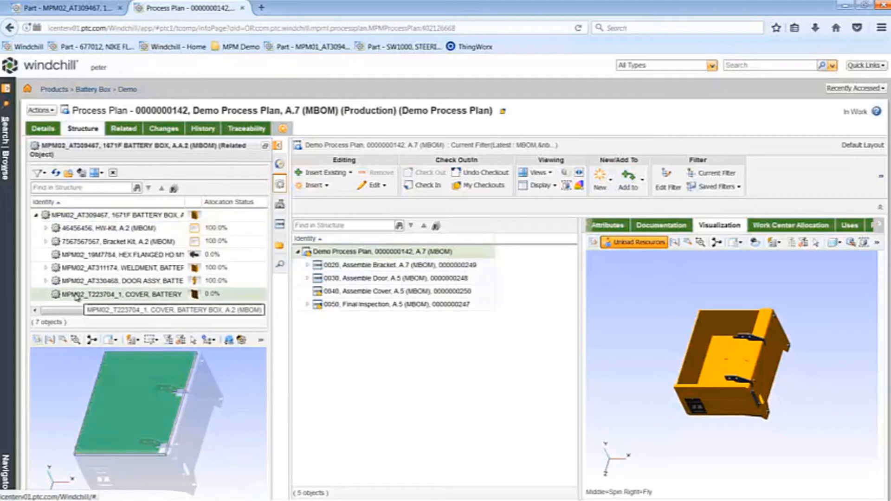
drag(95, 297, 332, 295)
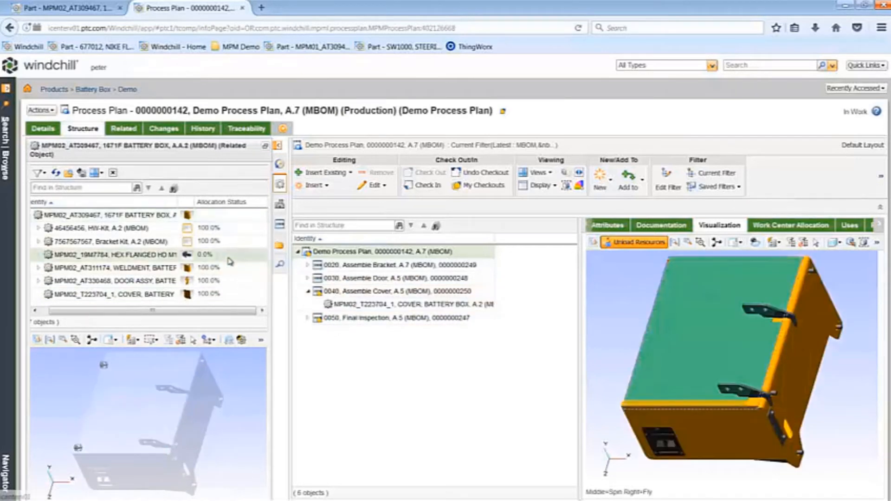
drag(230, 262, 335, 297)
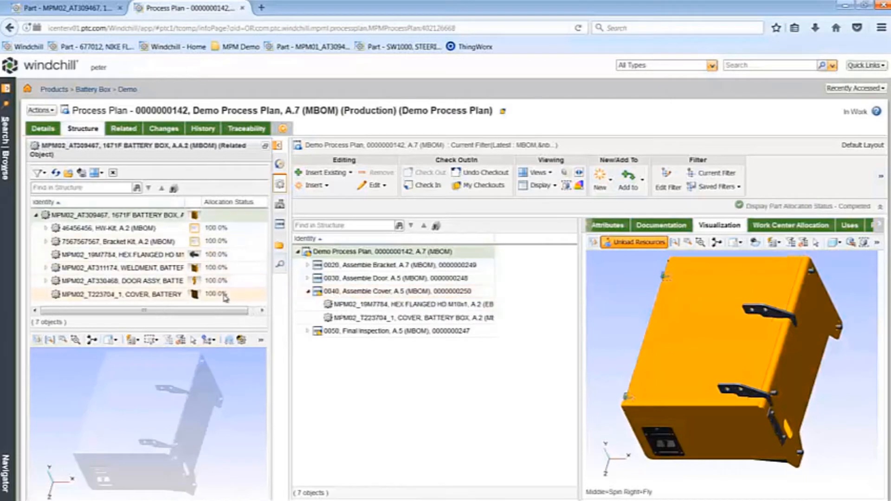
middle_drag(134, 427, 140, 435)
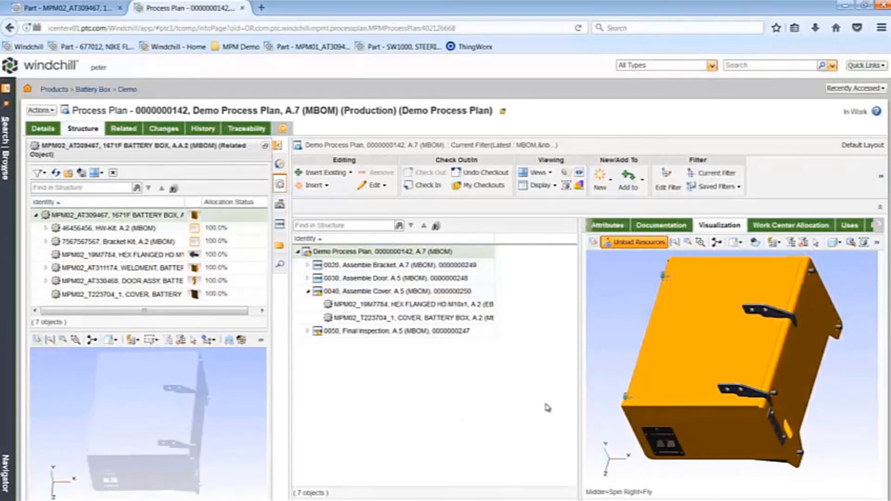
mouse_move(651, 472)
middle_down()
mouse_move(672, 462)
mouse_move(660, 464)
middle_up()
click(717, 445)
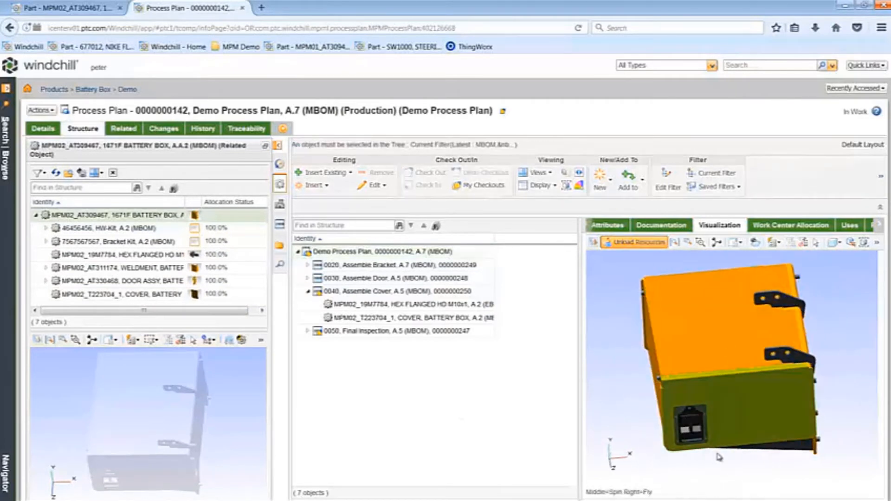
middle_drag(719, 457, 689, 471)
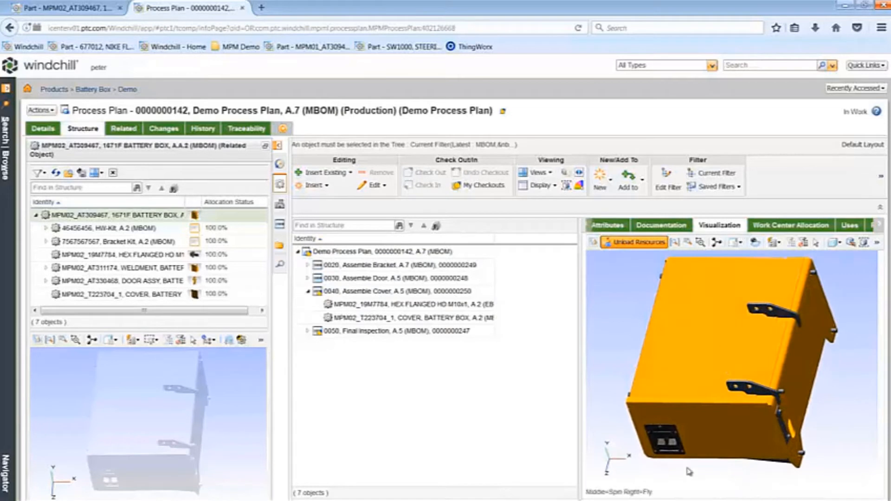
- Open the related Plant 1 resource structure and allocate Station 2's Assembly Work Center 2 to operation 0040, Assemble Cover
click(280, 205)
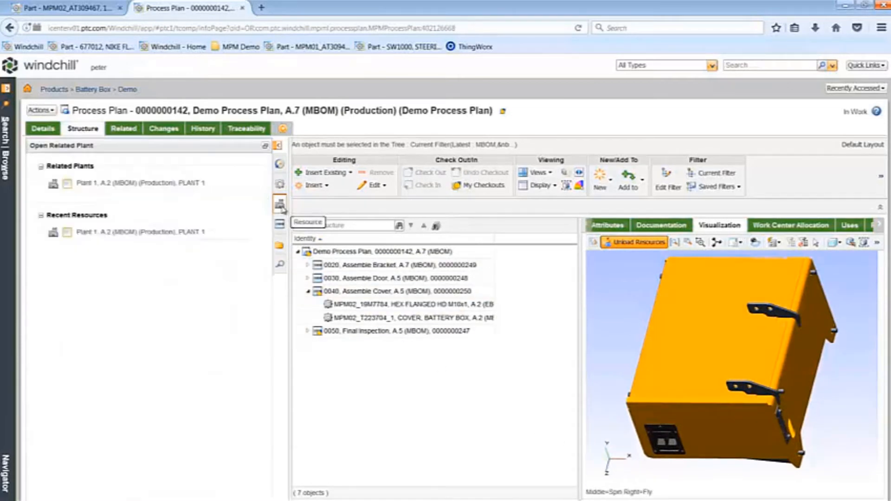
click(131, 187)
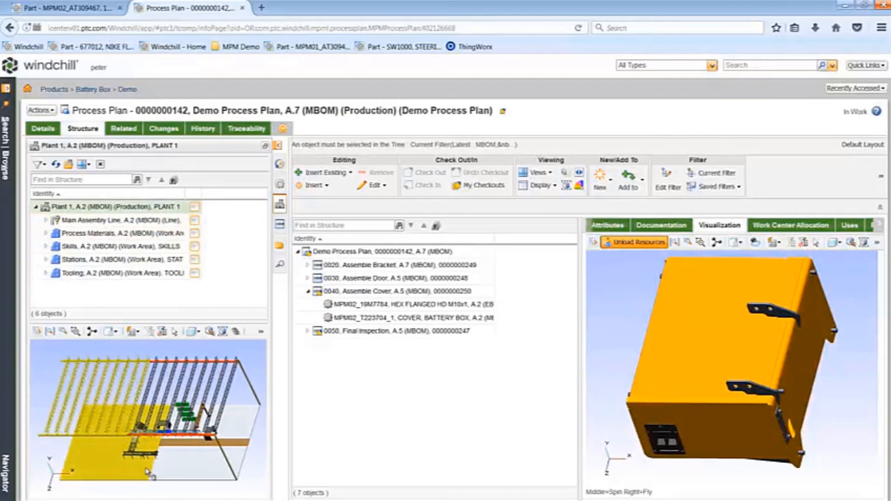
middle_drag(149, 477, 152, 461)
scroll(154, 461, up, 5)
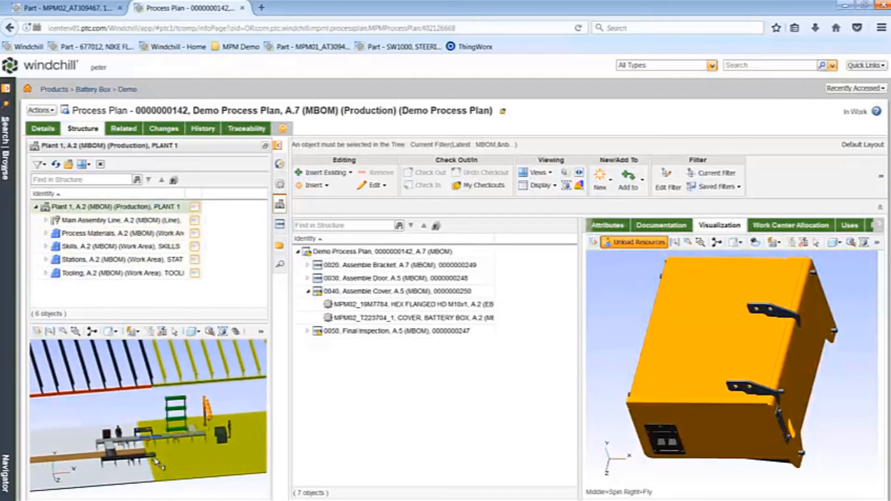
click(198, 424)
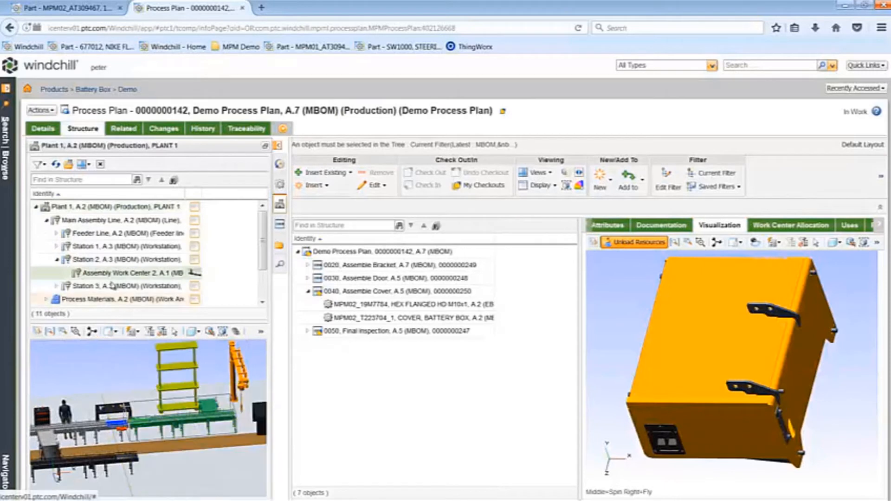
drag(78, 274, 322, 299)
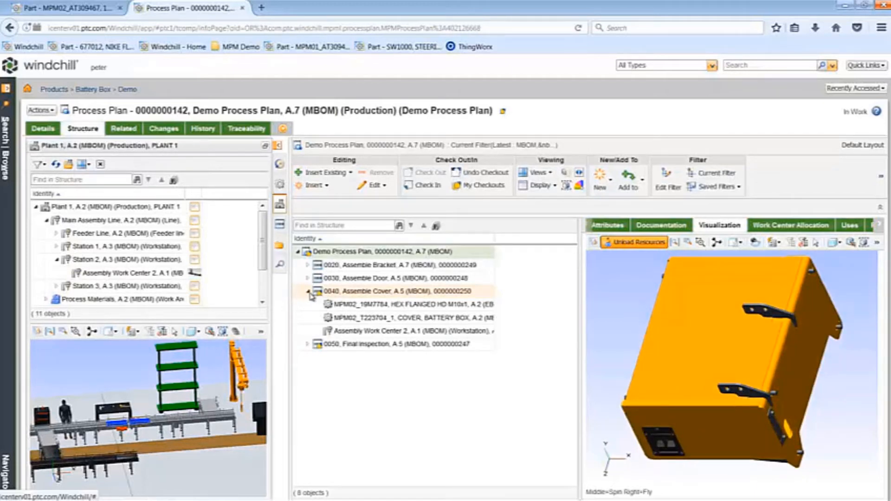
click(308, 292)
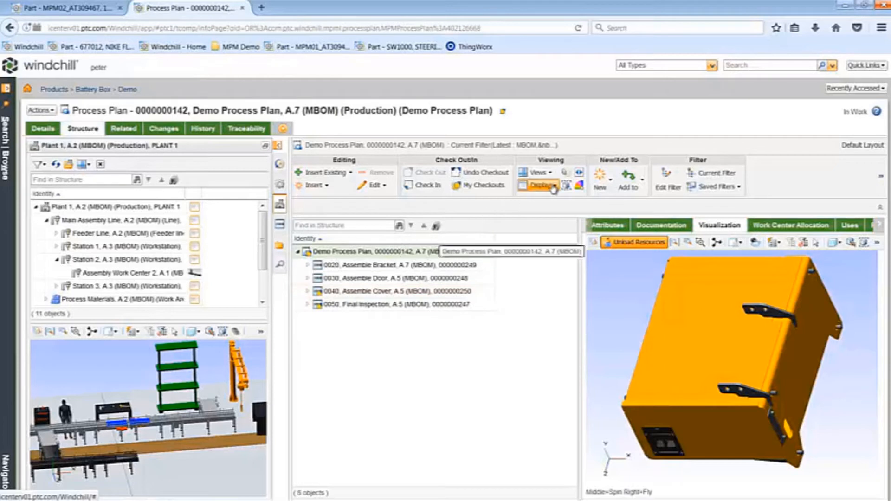
- Play back the updated process plan operation by operation from 0020 through 0040, Assemble Cover
click(580, 173)
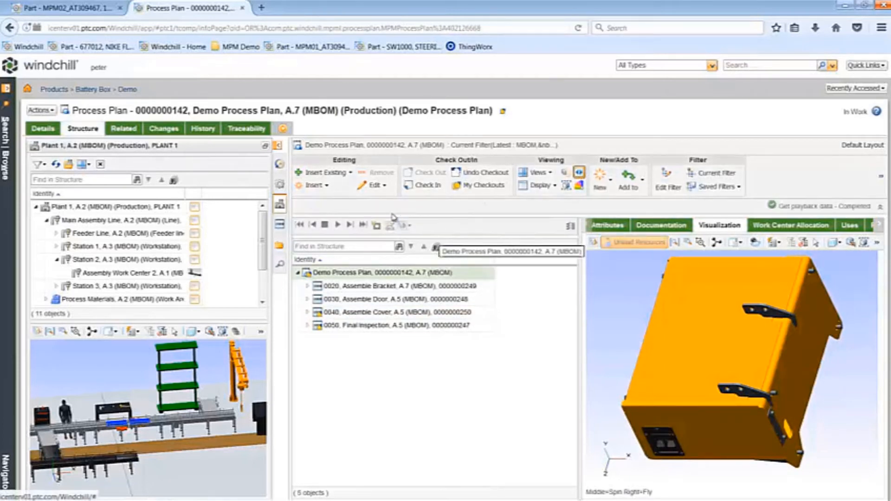
click(351, 225)
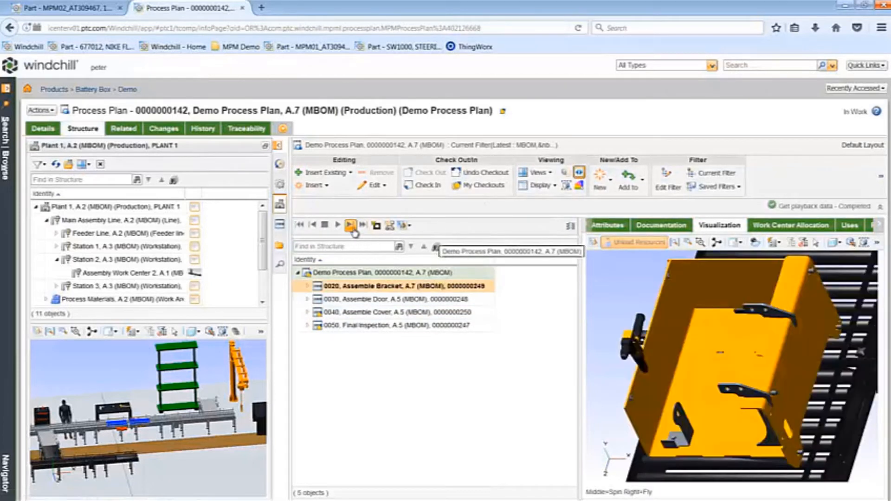
click(351, 226)
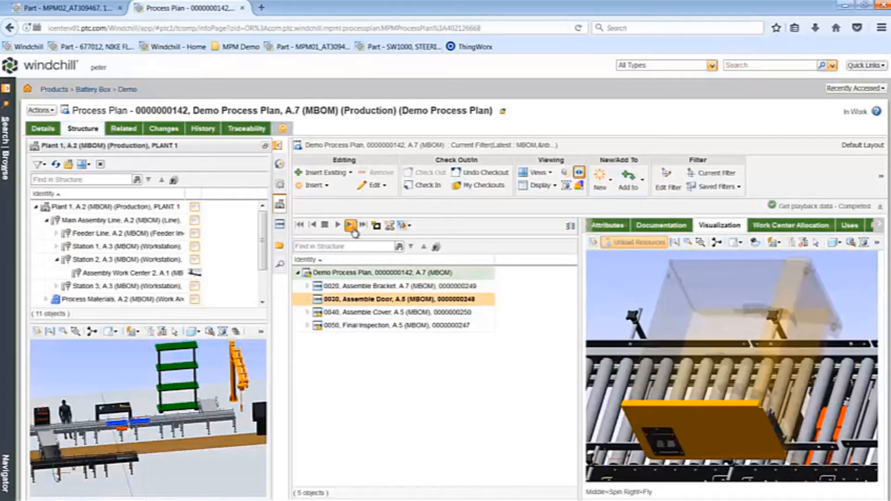
click(352, 226)
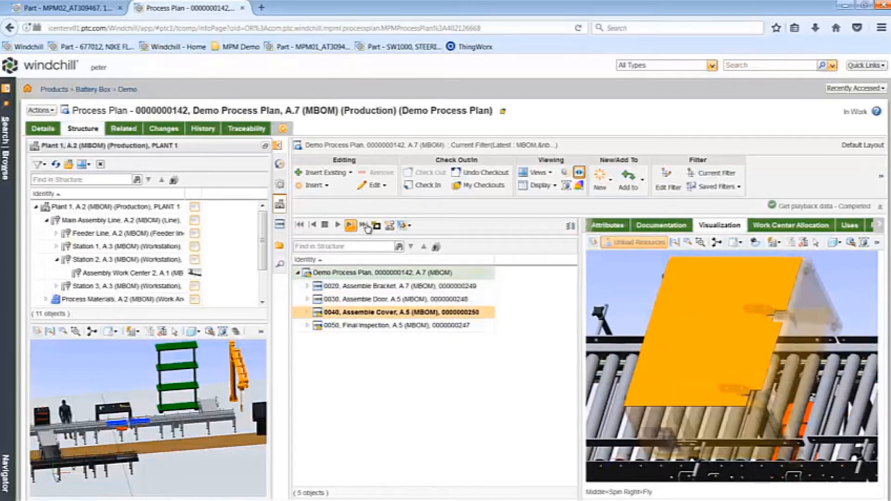
- End the process plan playback and open operation 0040, Assemble Cover, for editing its work instruction representations
click(581, 175)
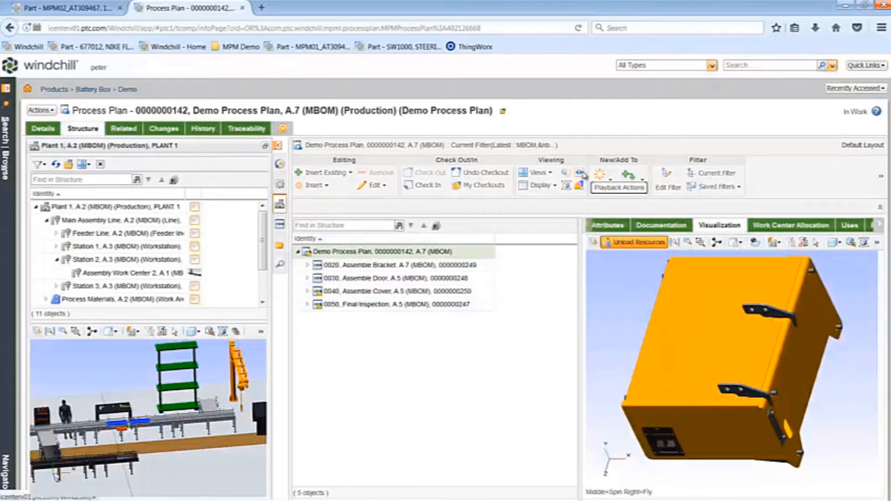
click(406, 291)
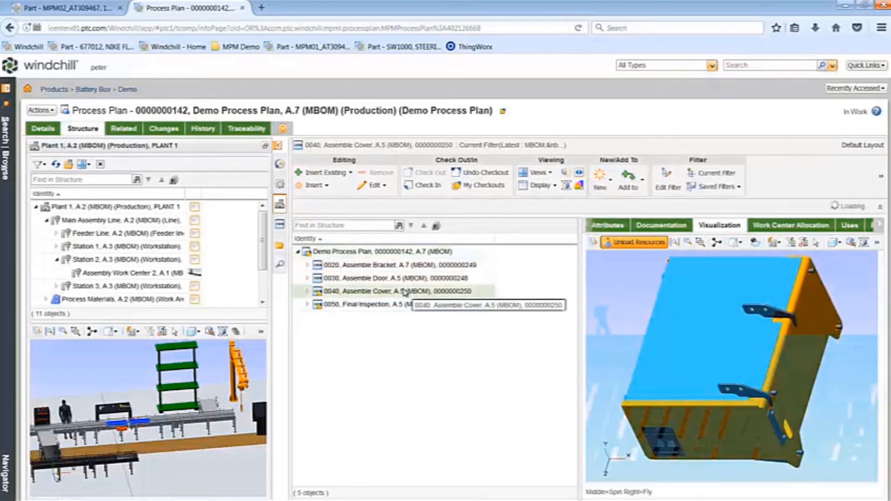
right_click(406, 293)
mouse_move(464, 480)
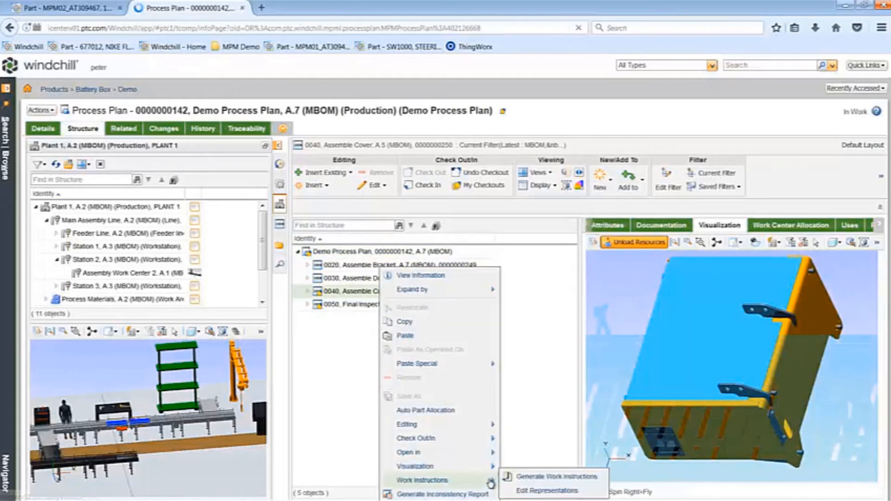
click(552, 492)
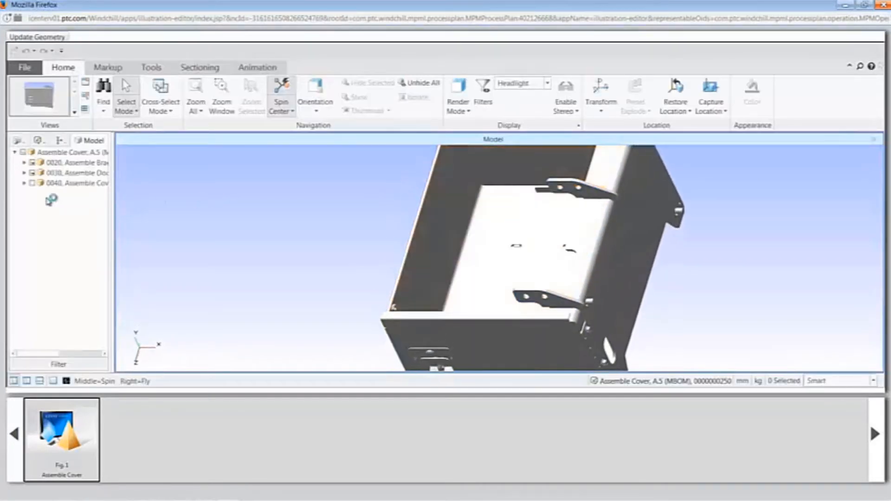
- Show operation 0040's parts together with its Assembly Work Center in the Assemble Cover figure
click(37, 185)
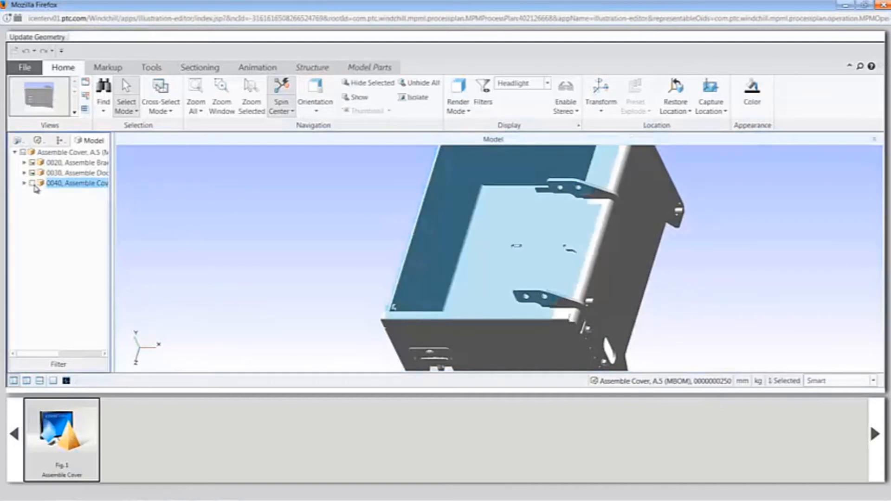
click(186, 194)
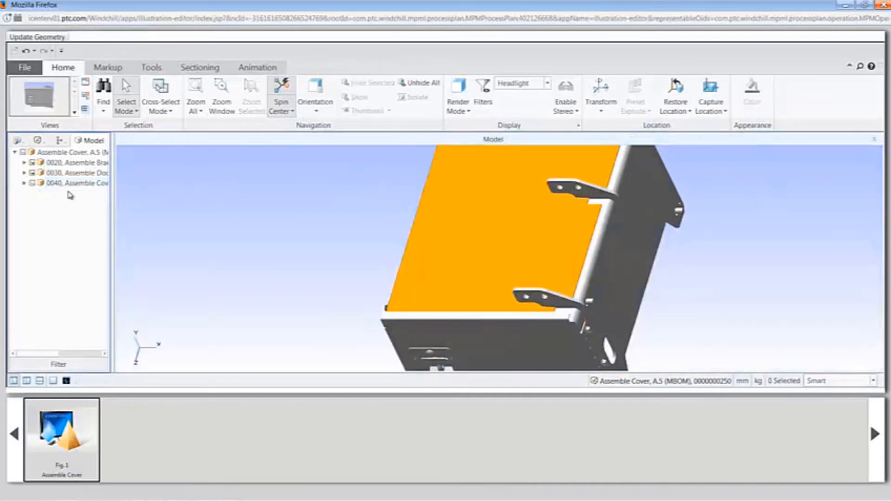
click(24, 183)
click(41, 193)
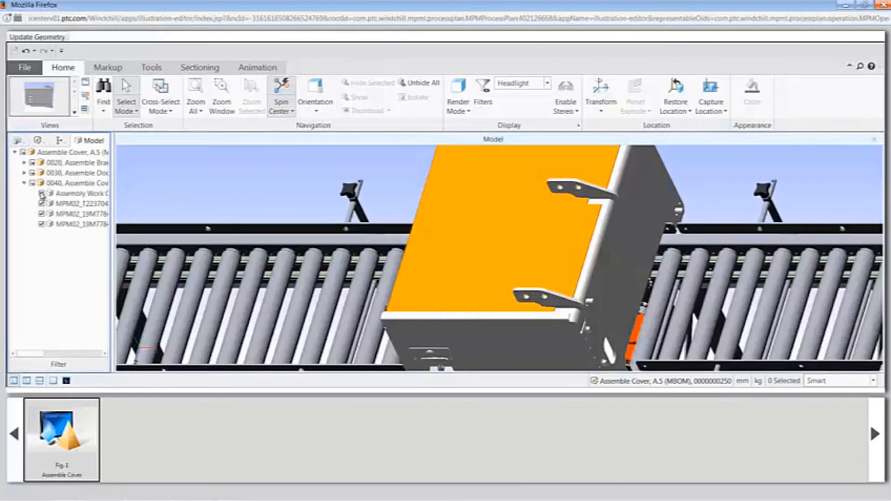
scroll(346, 296, down, 3)
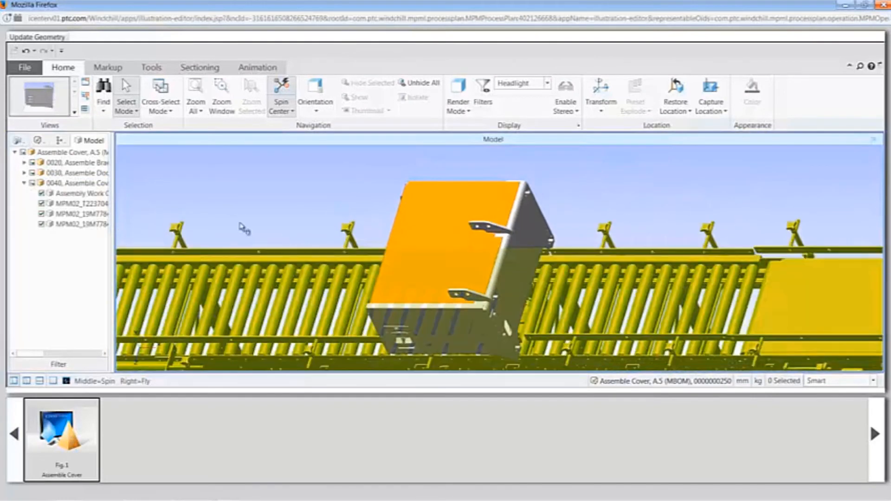
- Slide the cover and its two fasteners off the box along the X axis, and offset the fasteners farther from the cover
click(83, 204)
shift+click(80, 225)
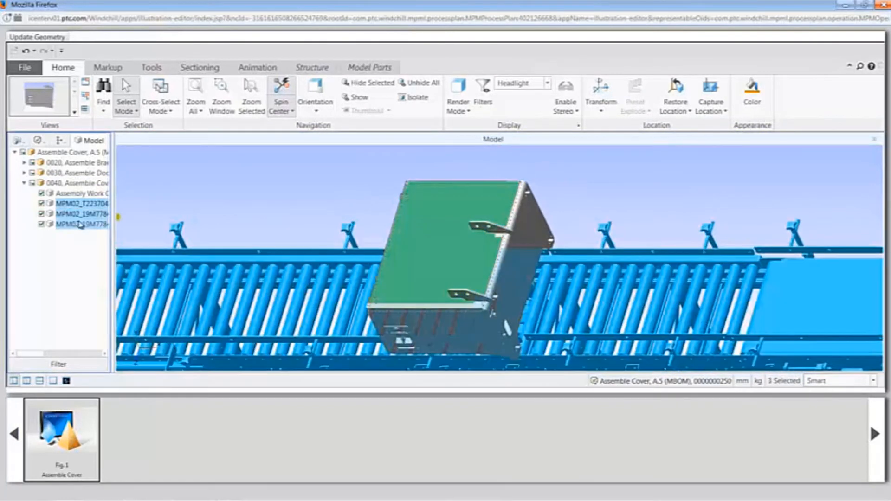
click(600, 100)
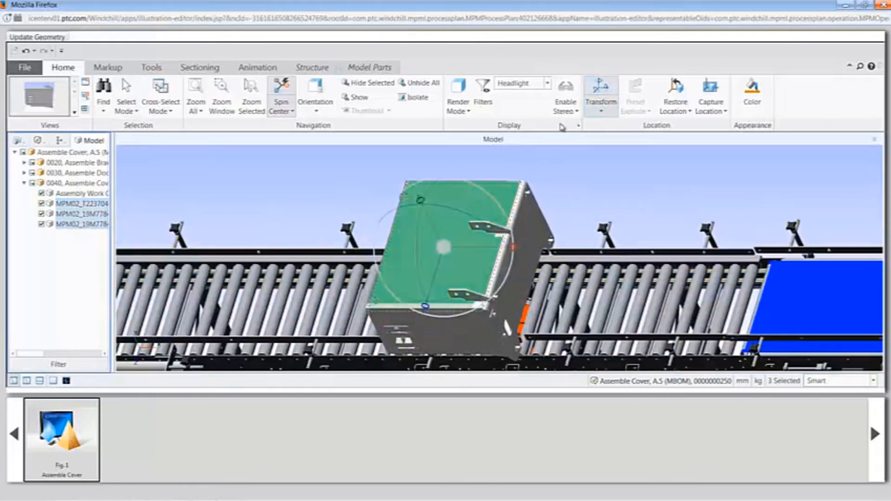
drag(515, 246, 448, 247)
click(93, 214)
ctrl+click(96, 224)
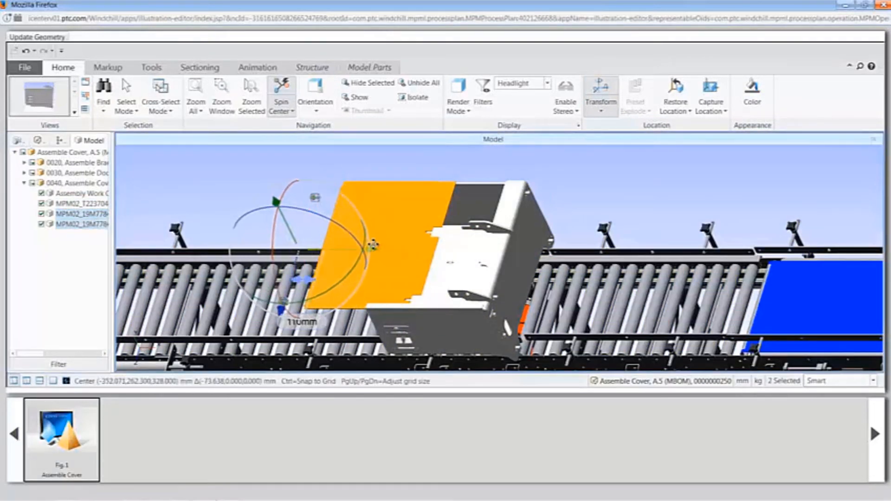
click(225, 188)
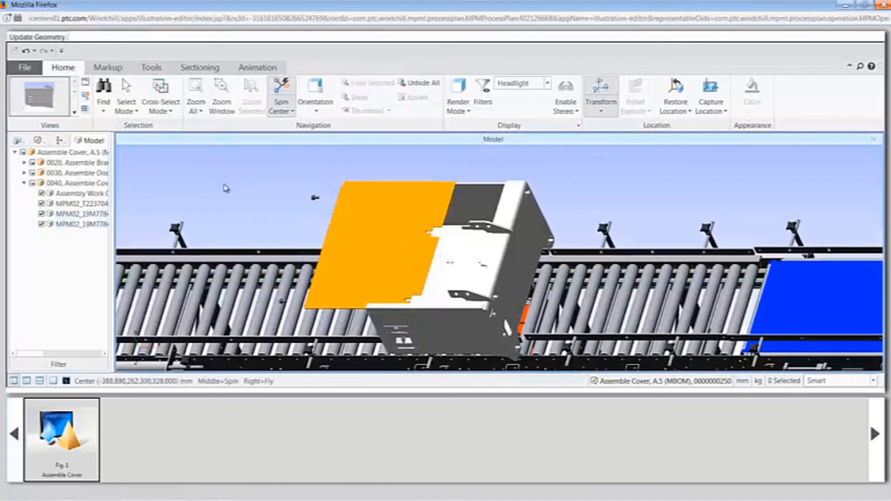
- Save the edited annotation set of the Assemble Cover figure to the server and return to the process plan
click(25, 68)
mouse_move(85, 155)
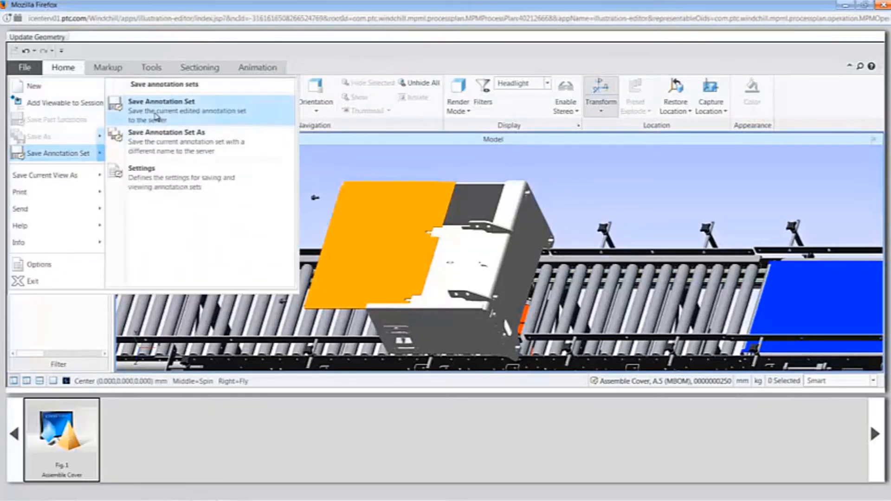
click(167, 104)
click(483, 290)
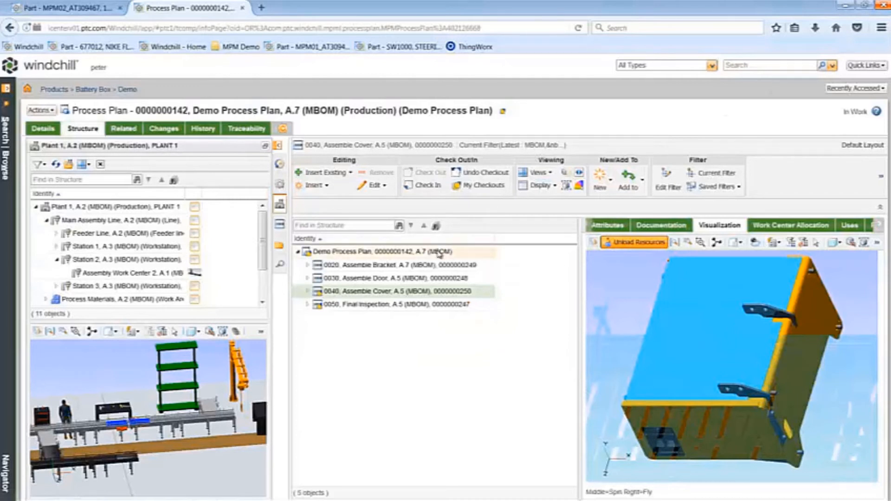
- Generate work instructions for the complete Demo Process Plan
click(441, 252)
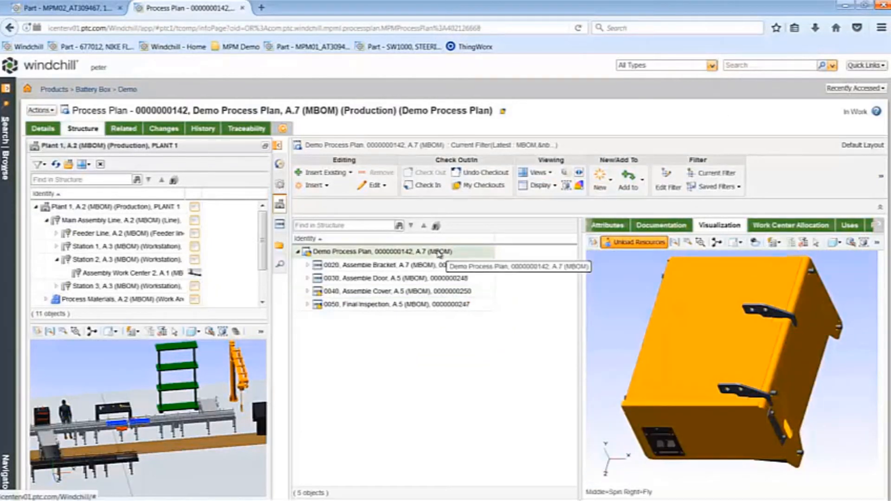
right_click(440, 253)
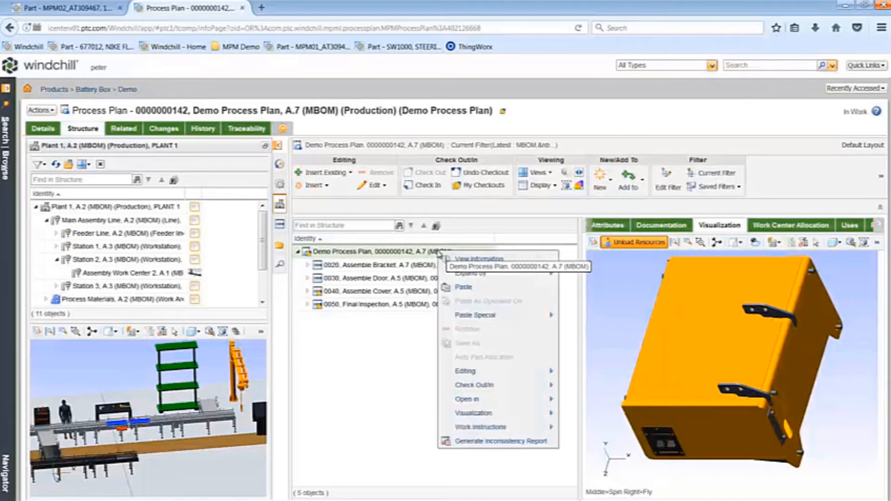
mouse_move(546, 431)
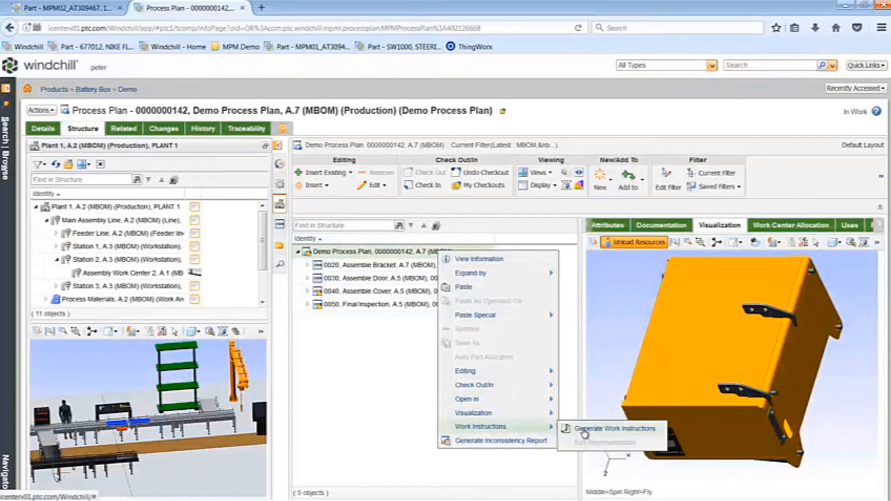
click(608, 429)
- Review the work instructions for operations 0020 through 0040, close them, and switch to the Manufacturing Associative Part Structure Browser
scroll(478, 444, down, 6)
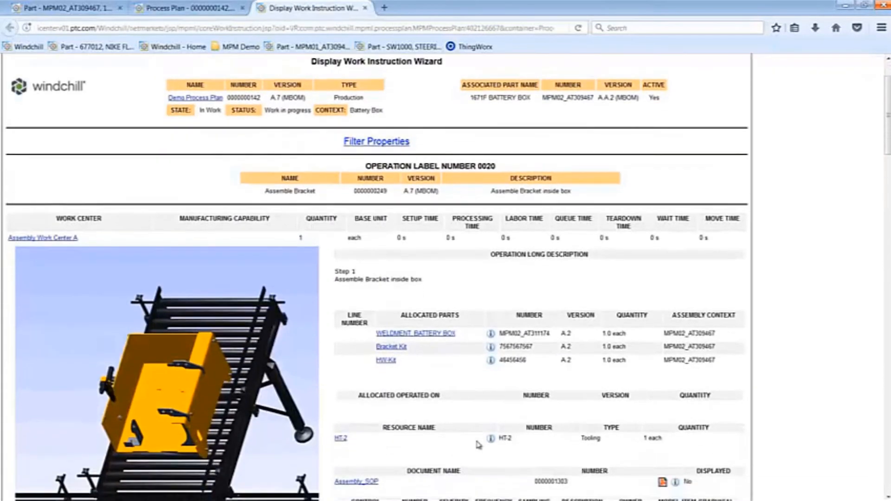
scroll(479, 444, down, 13)
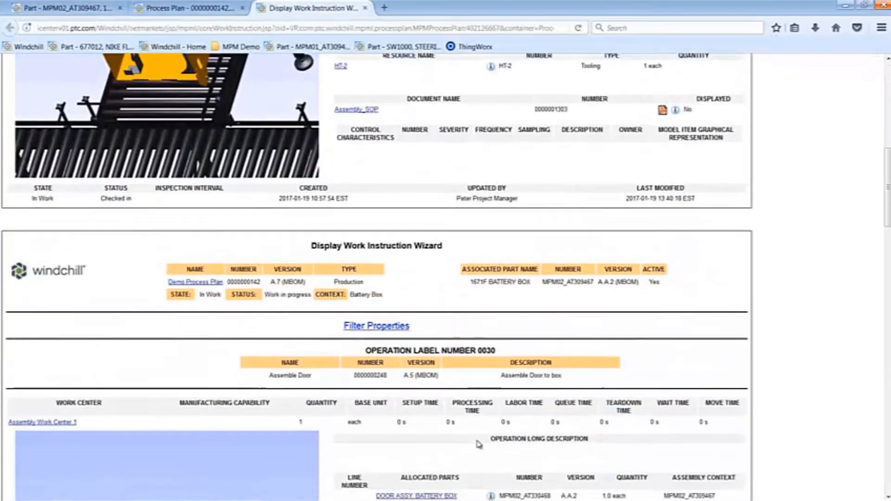
scroll(480, 444, down, 12)
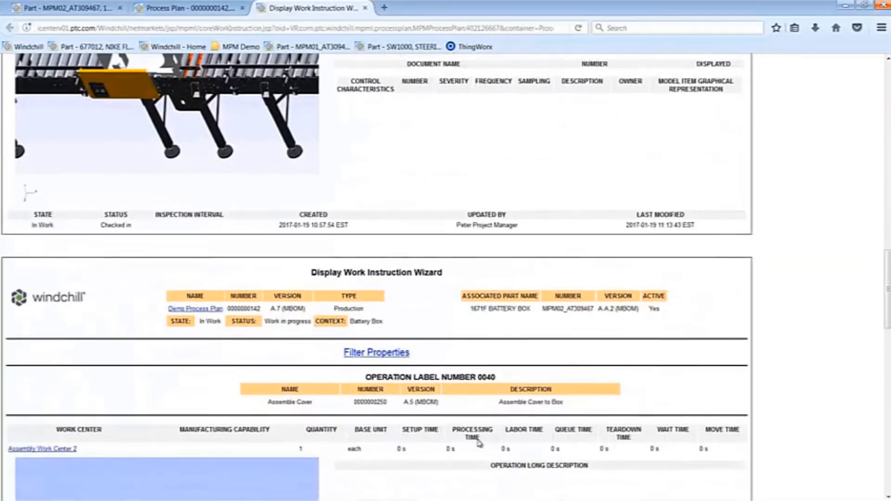
scroll(480, 444, down, 1)
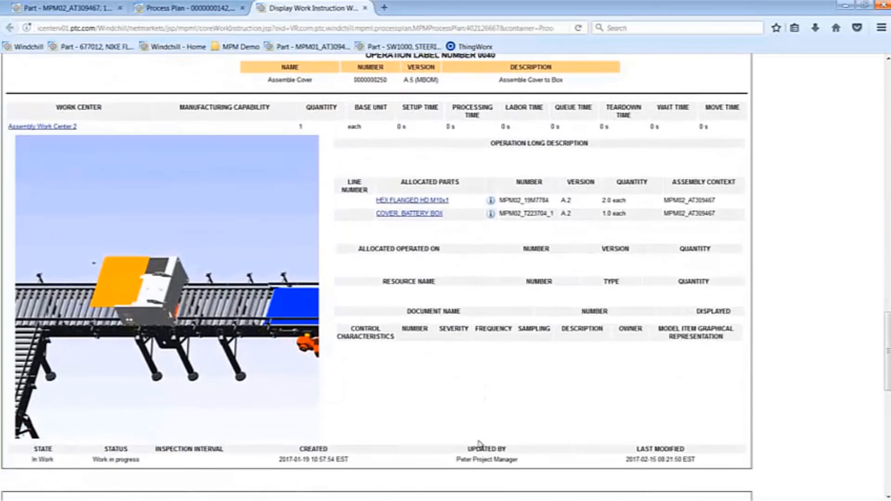
click(366, 9)
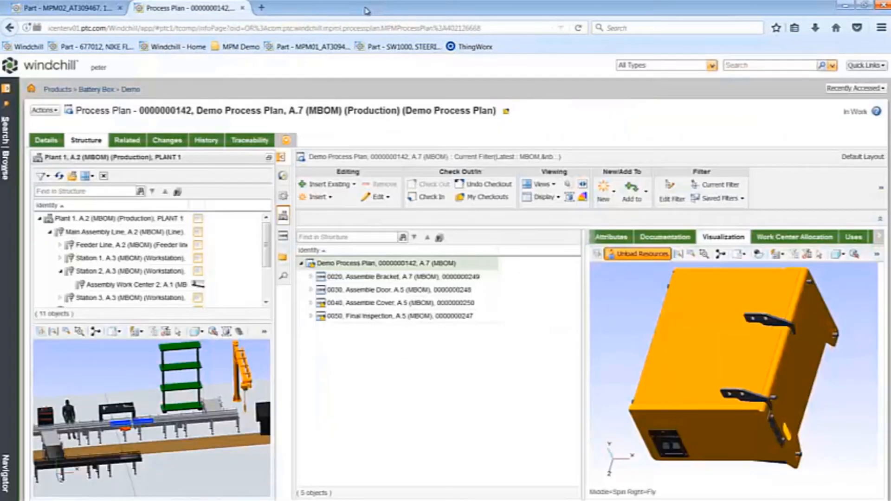
key(alt+Tab)
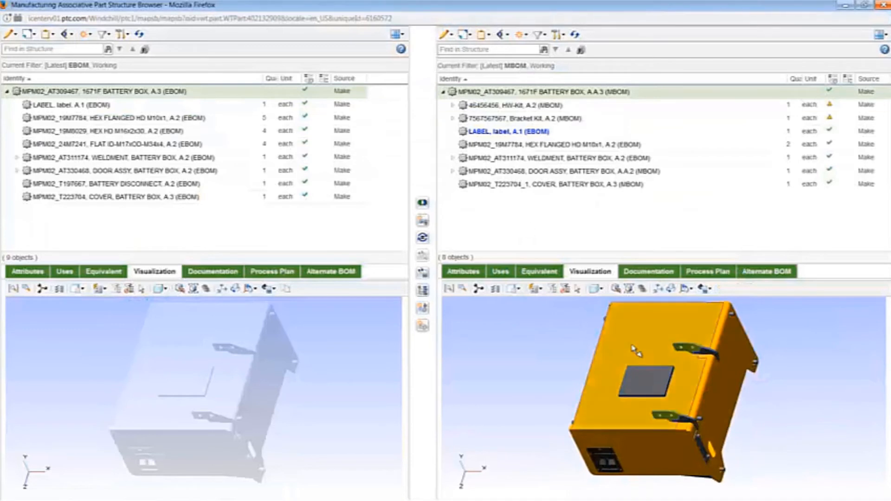
- Try moving the label toward the far corner of the cover in the MBOM model, and restore its original location
click(656, 375)
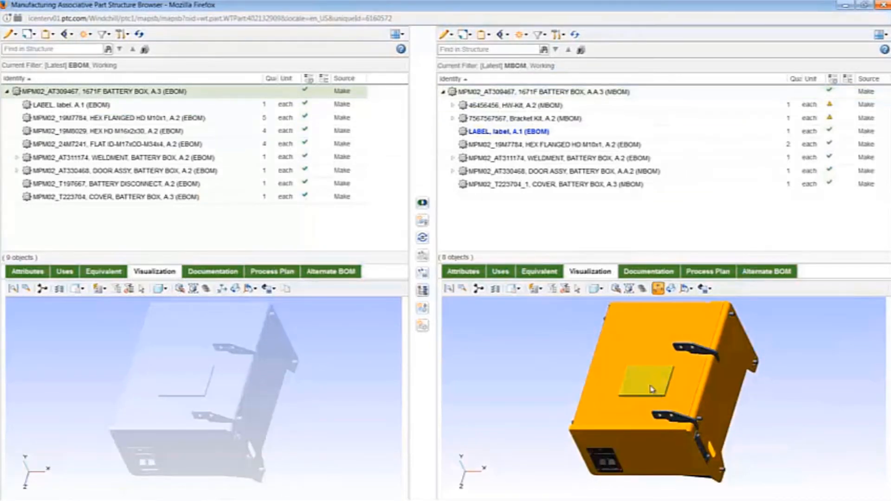
click(652, 390)
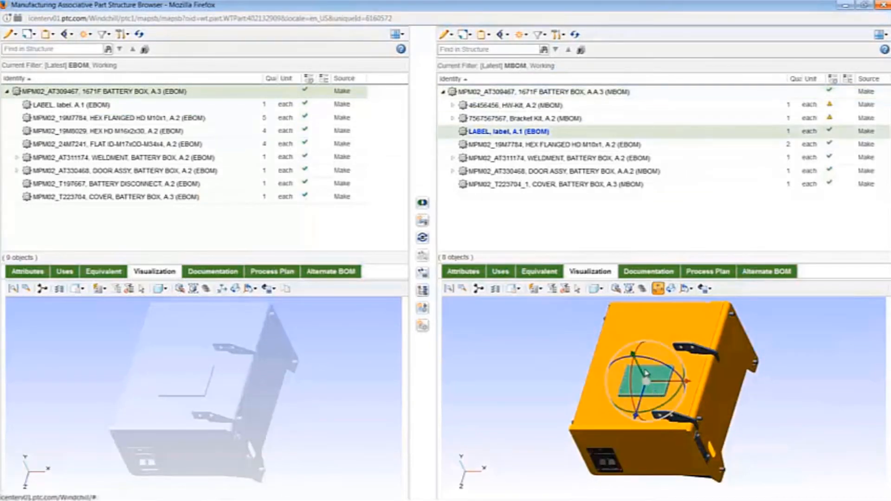
drag(632, 349, 612, 312)
click(539, 367)
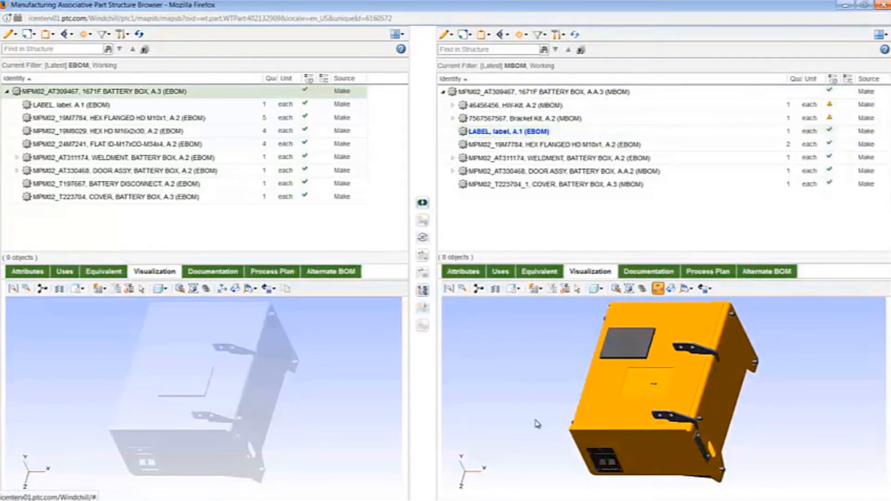
click(692, 290)
click(704, 303)
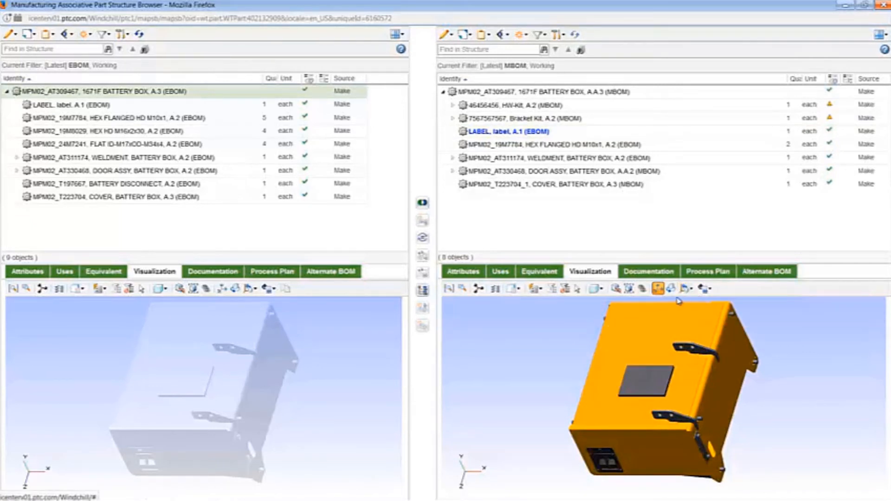
- Open the information page of the Demo Process Plan related to the battery box MBOM
click(701, 272)
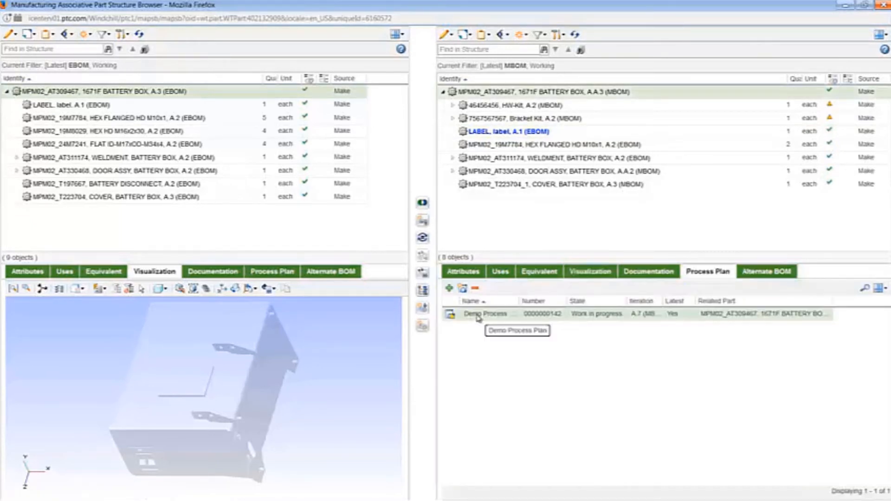
right_click(478, 318)
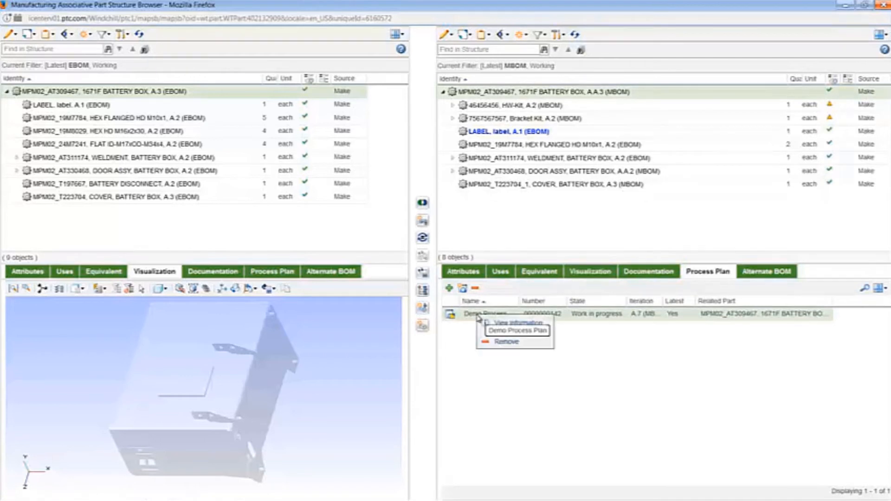
click(509, 324)
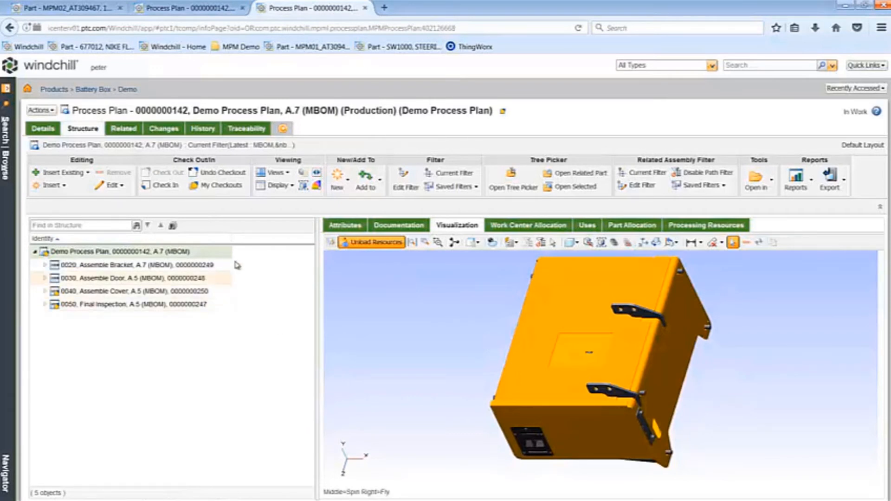
- Emphasize the plan's parts not in their latest iteration, examine the battery box cover under operation 0040, and turn the emphasis off
click(304, 174)
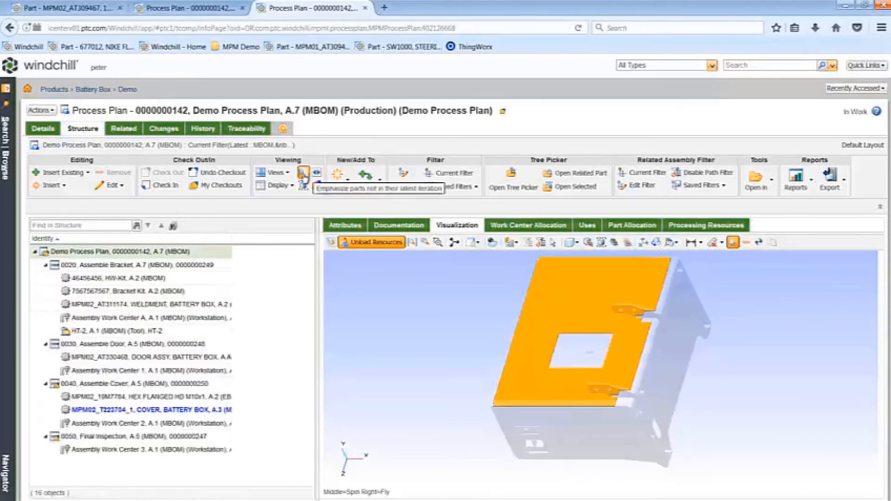
click(206, 413)
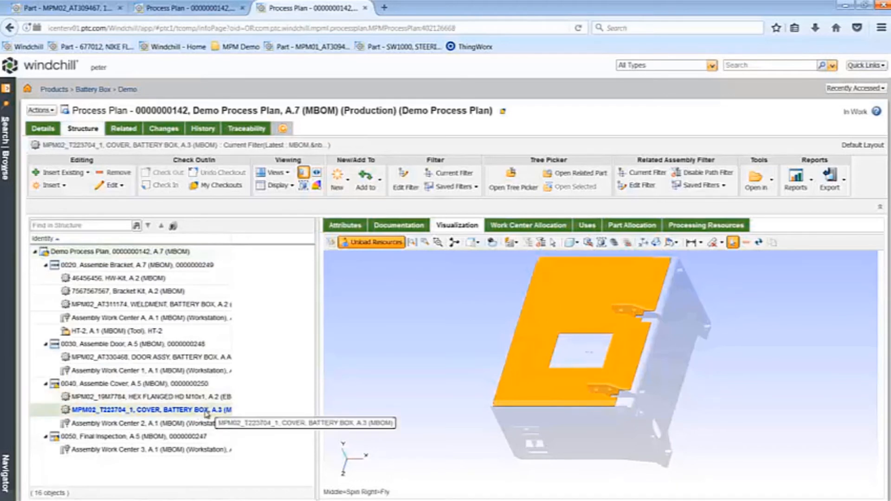
click(374, 359)
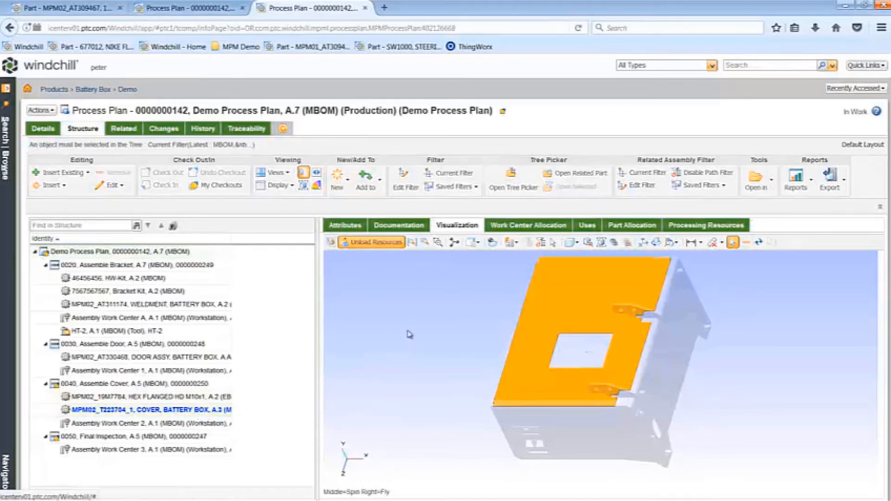
click(305, 176)
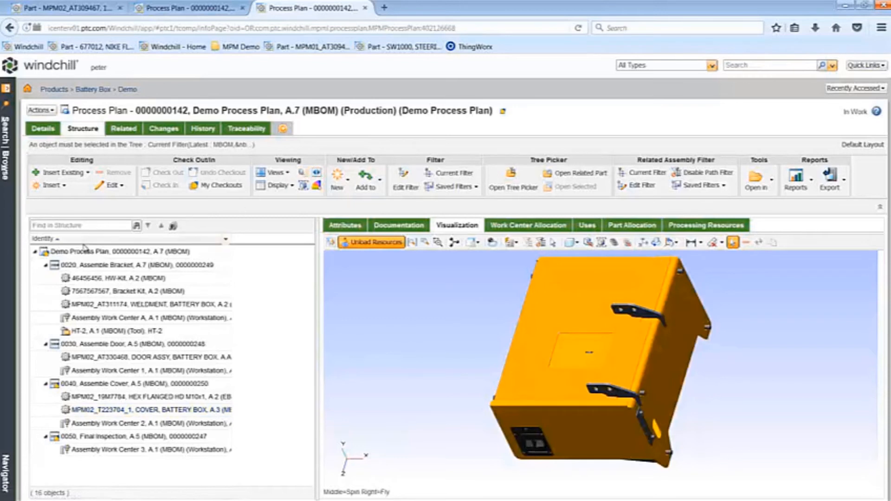
- Collapse operations 0020 through 0050 and open the related battery box part structure beside the process plan
click(46, 266)
click(45, 279)
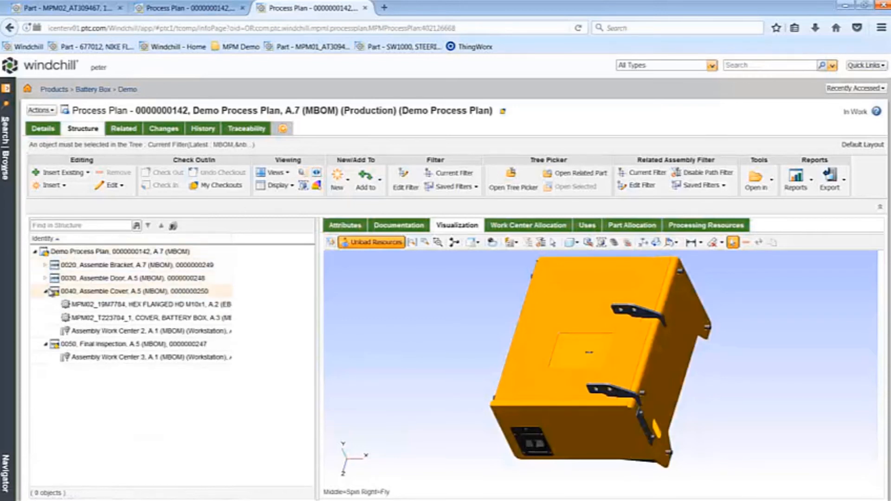
click(47, 292)
click(46, 305)
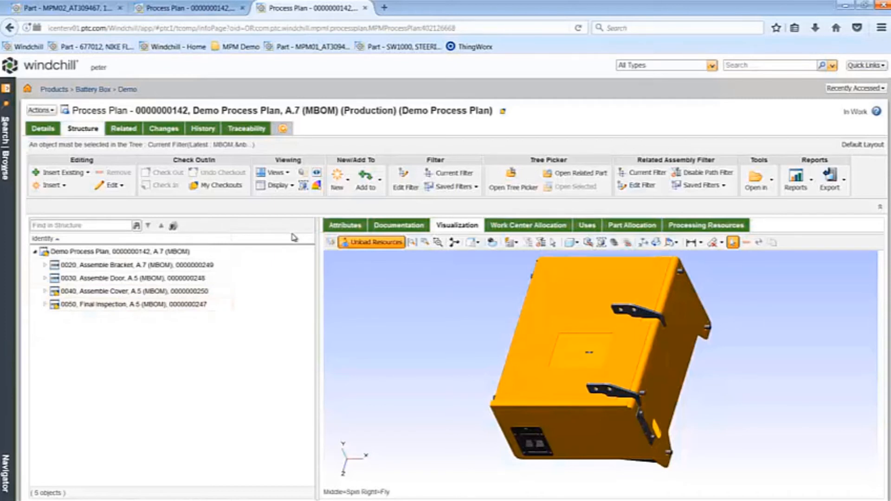
click(572, 175)
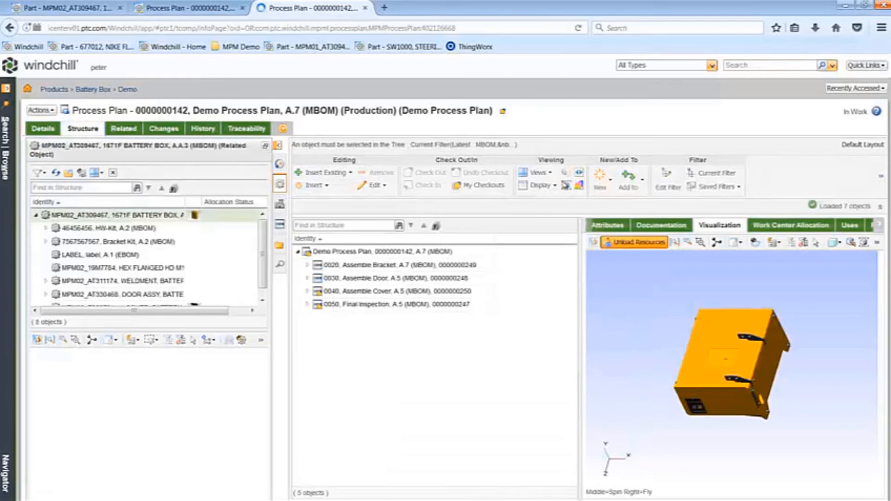
click(675, 242)
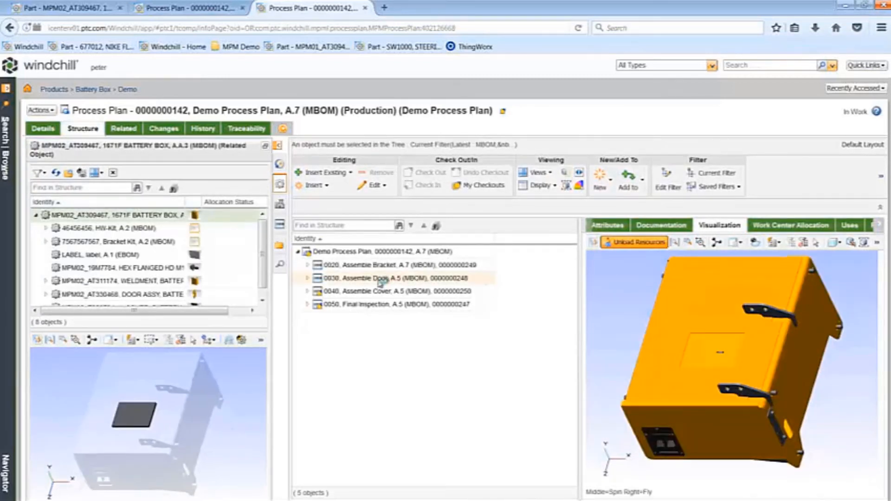
- Display the part allocation status, allocate the LABEL part to operation 0040, Assemble Cover, and collapse that operation
click(82, 173)
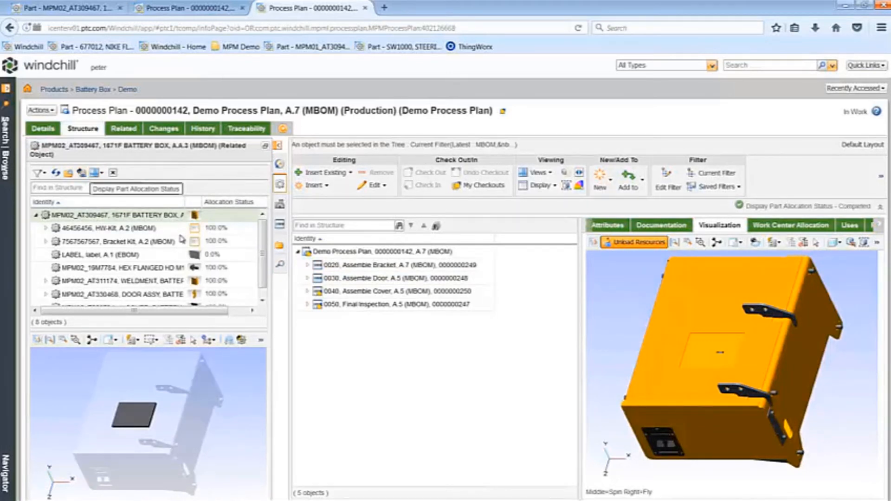
click(224, 254)
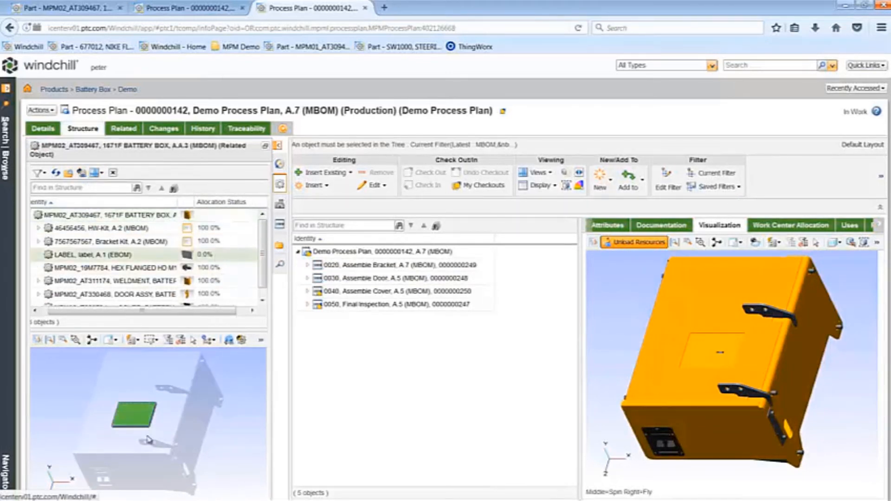
drag(62, 258, 348, 297)
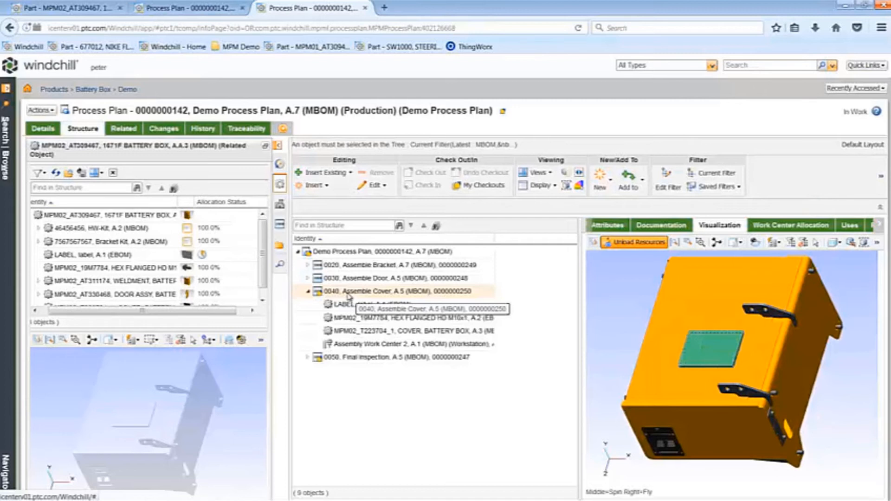
click(366, 306)
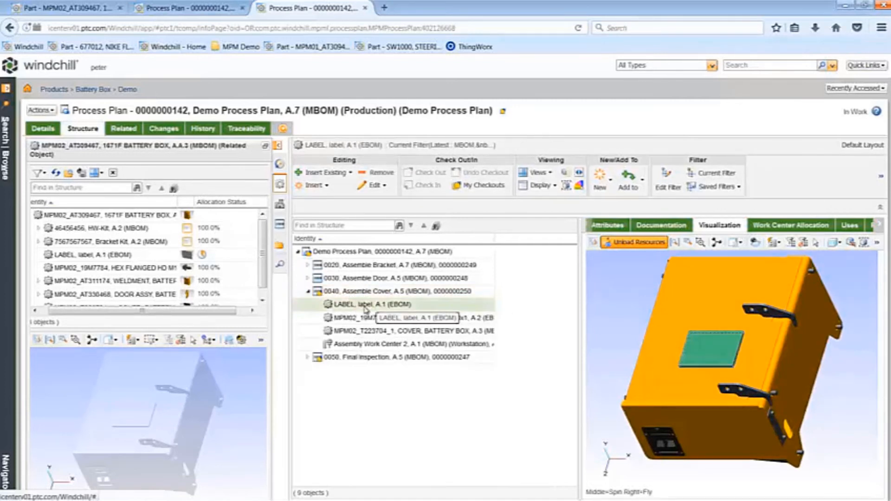
click(309, 292)
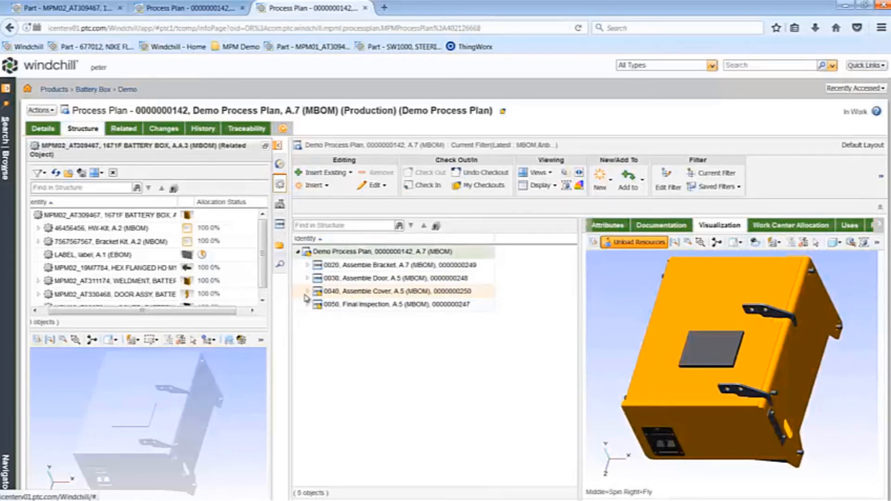
- Open the representations of operation 0040, Assemble Cover, for editing and show its LABEL part in the illustration
click(368, 292)
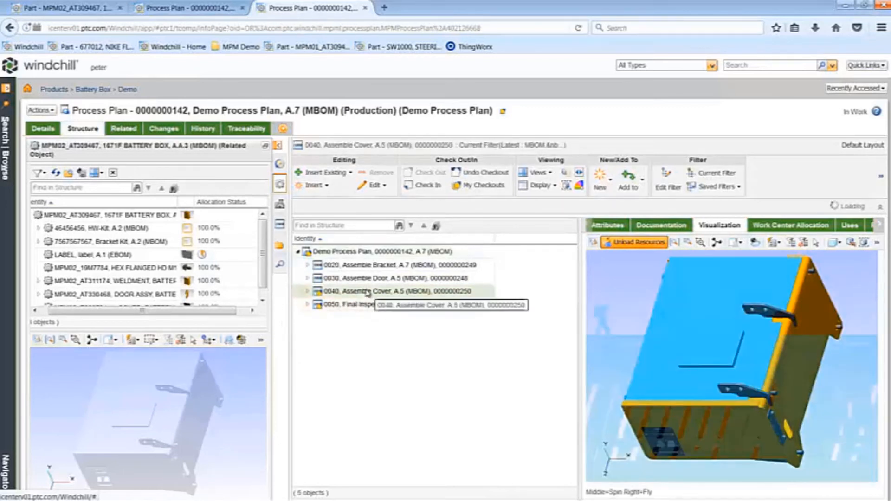
right_click(353, 296)
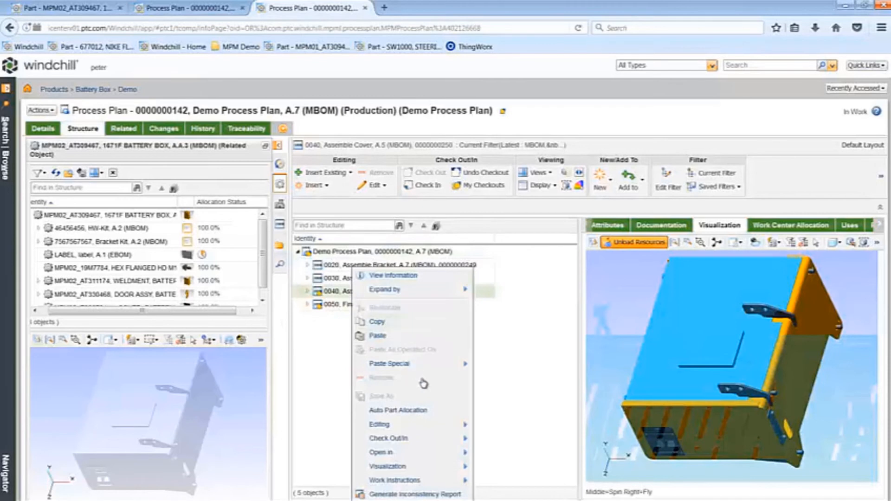
mouse_move(446, 481)
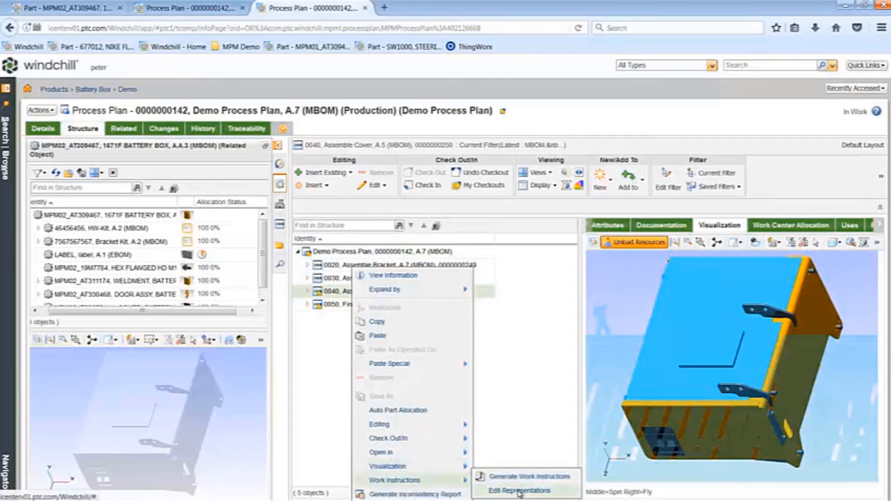
click(520, 492)
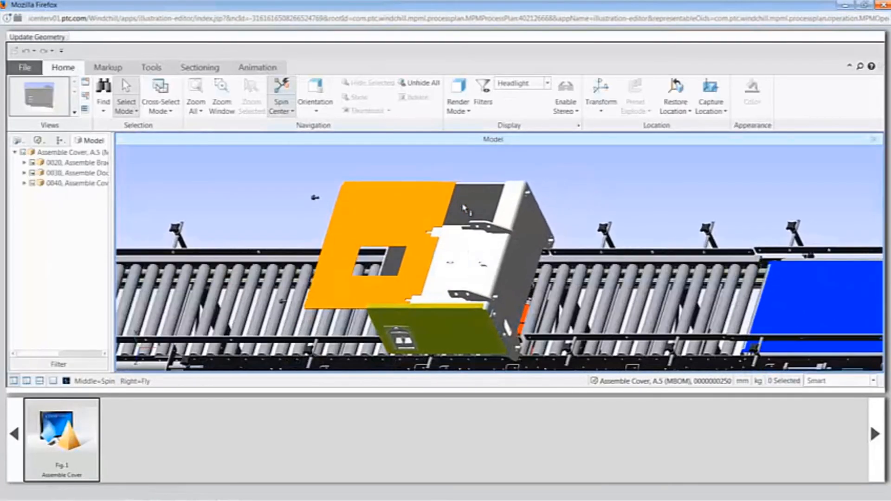
click(24, 184)
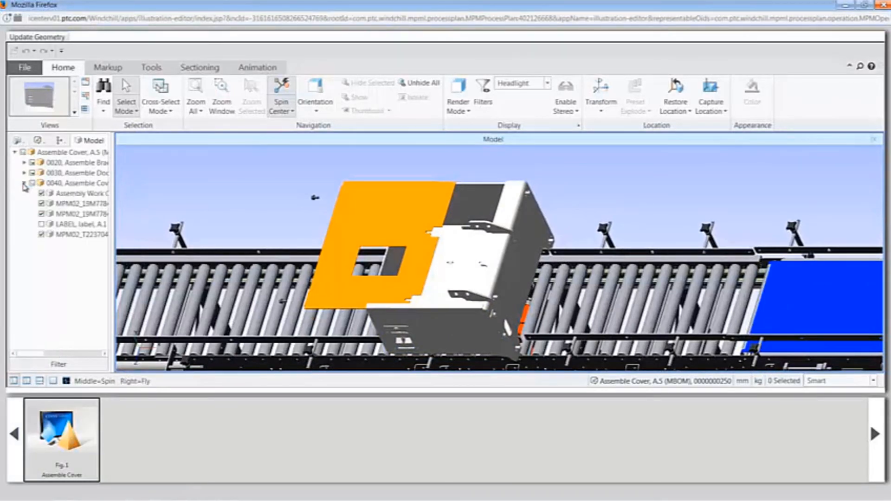
click(42, 225)
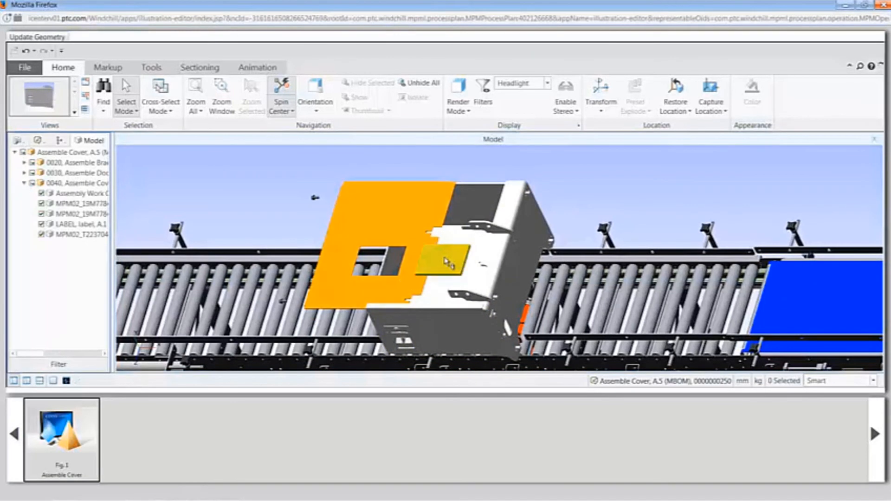
- Transform the label onto the displaced orange cover beyond its cutout, centred at about (-16, 499, 401) mm
click(447, 260)
click(601, 95)
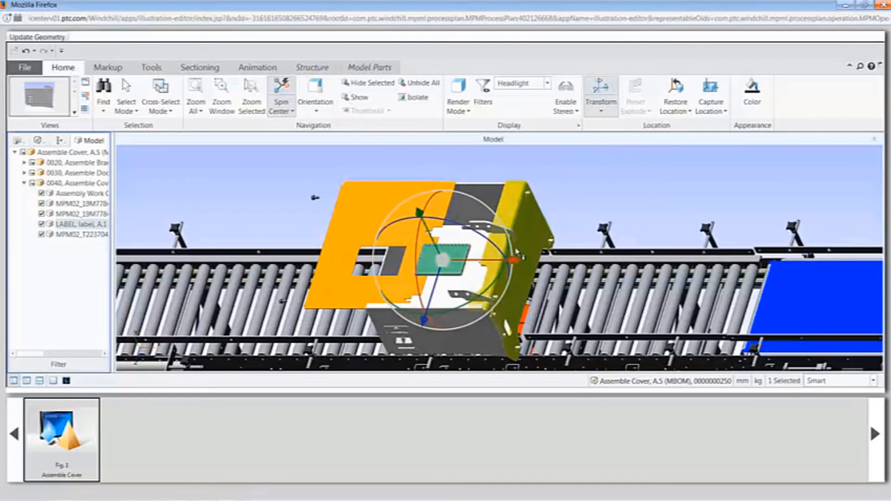
drag(512, 260, 452, 244)
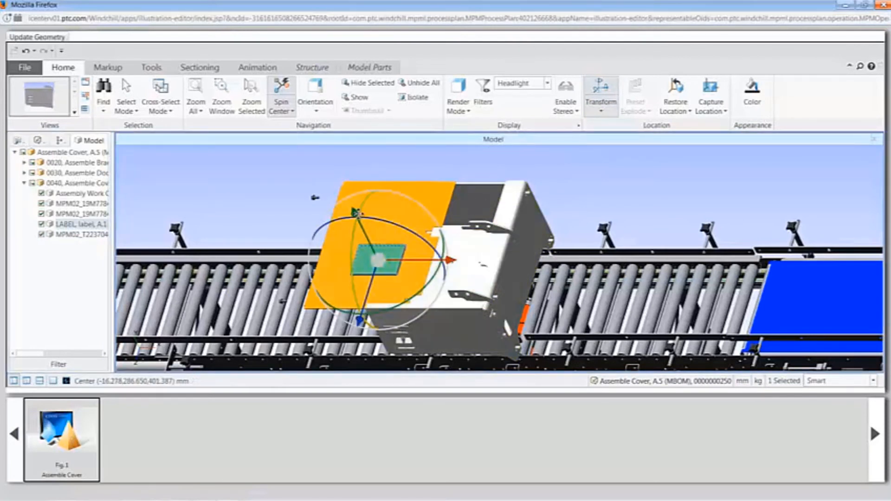
drag(358, 213, 350, 177)
click(292, 184)
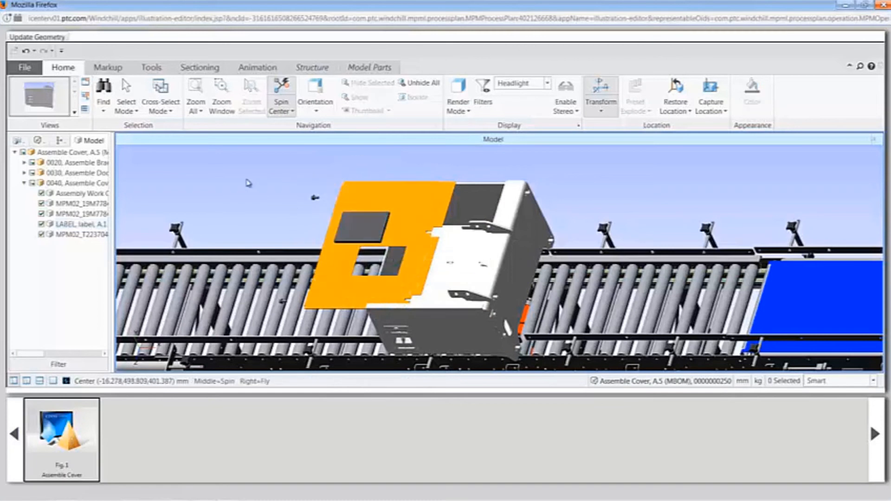
- Save the edited annotation set for Assemble Cover to the server and close the illustration editor
click(8, 71)
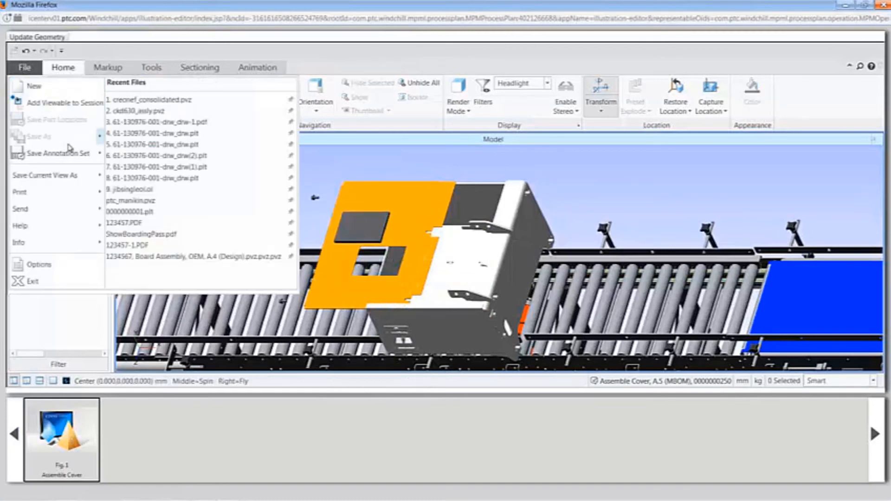
mouse_move(77, 153)
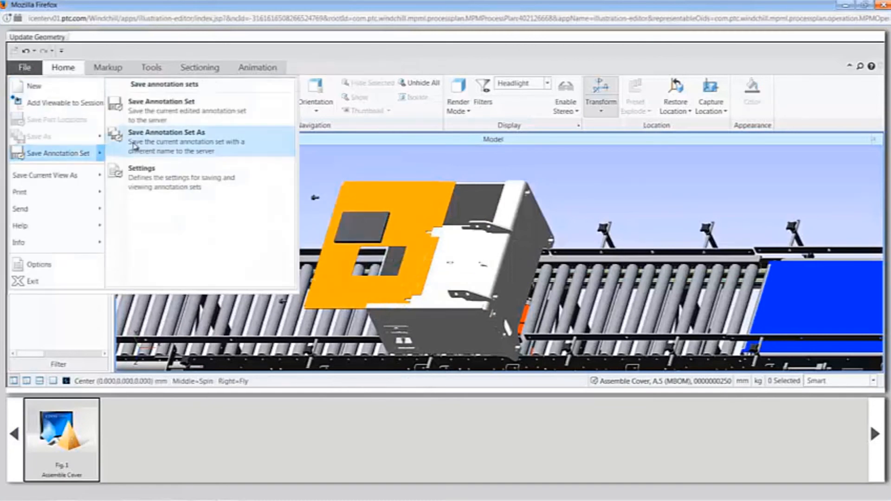
click(173, 110)
click(480, 290)
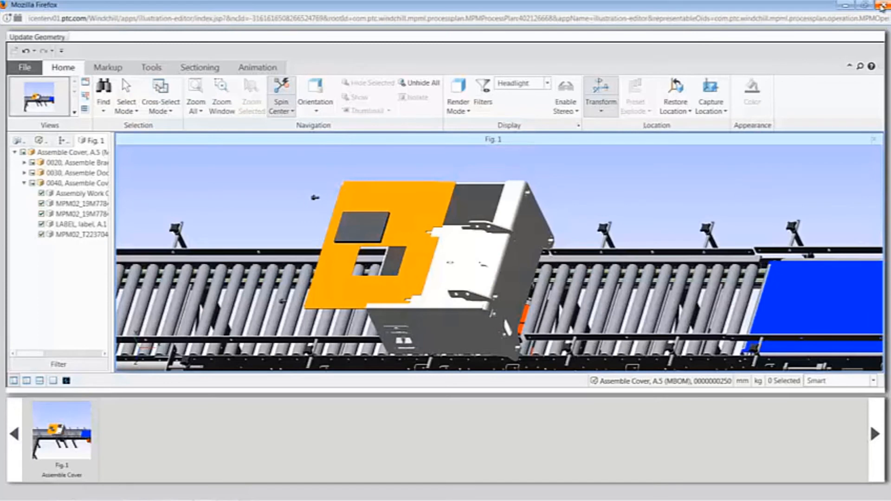
click(881, 6)
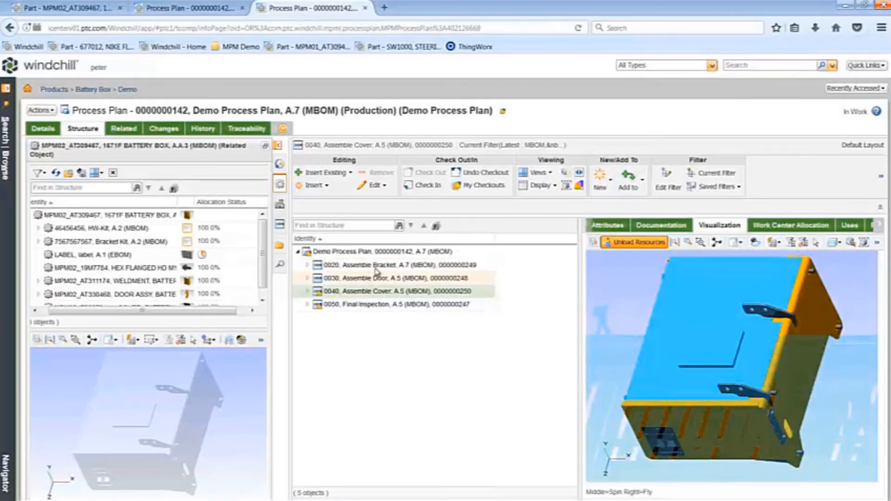
- Generate the work instructions for operation 0040, Assemble Cover
click(390, 252)
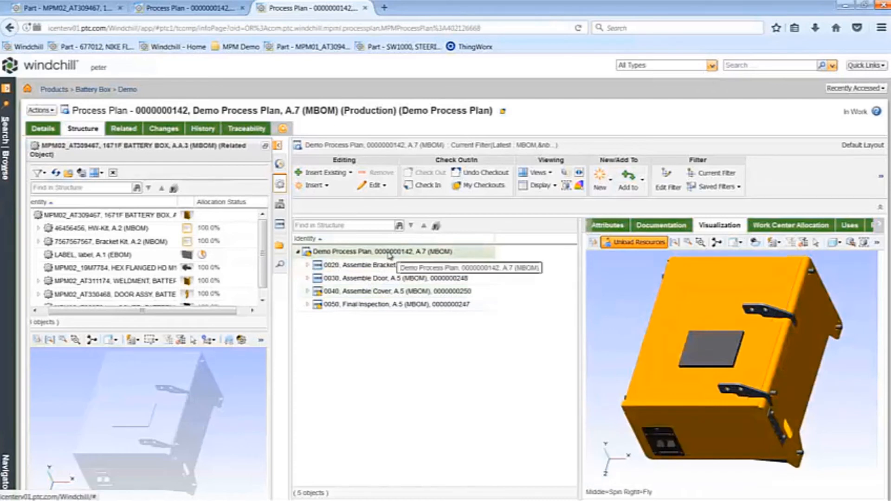
click(378, 291)
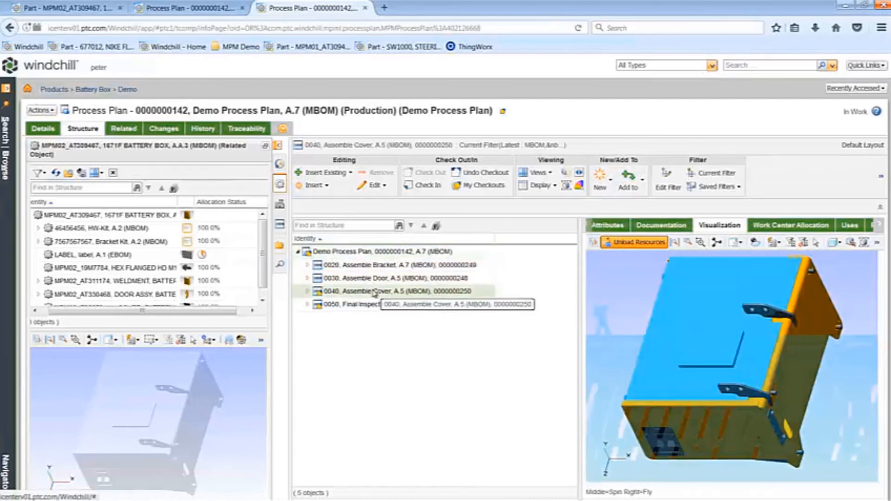
right_click(409, 293)
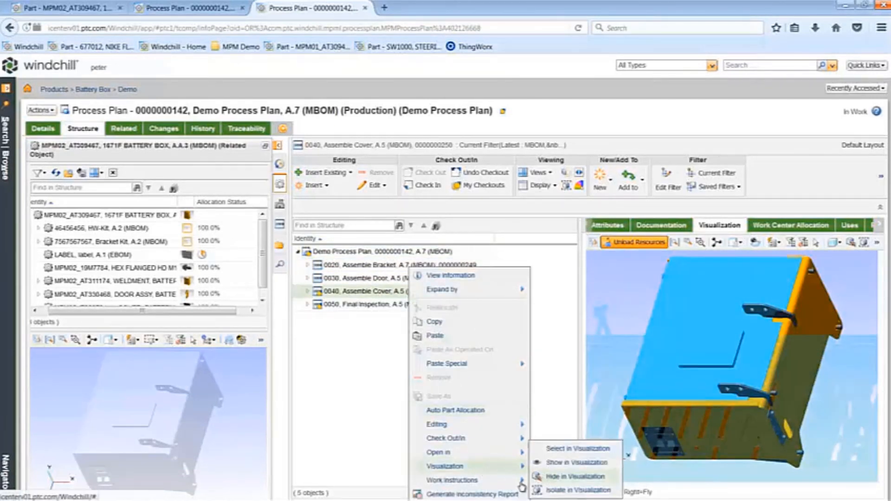
click(545, 479)
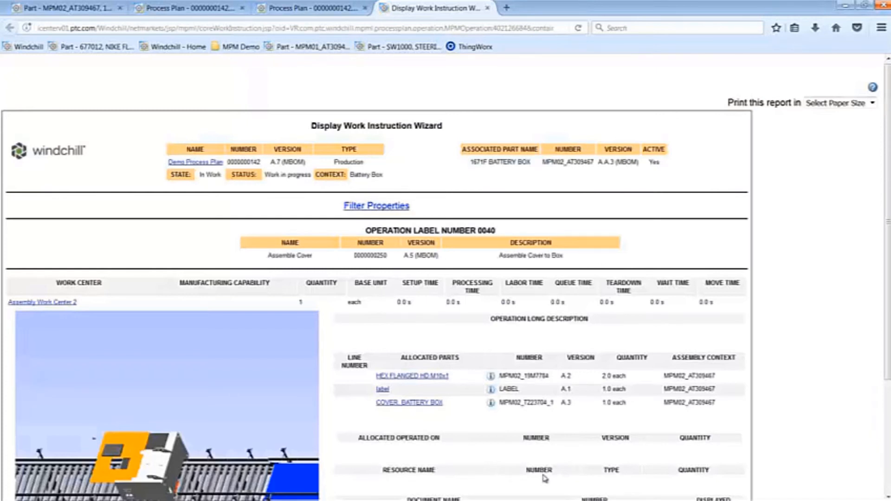
- Review the illustration and allocated parts in the Assemble Cover work instructions, and close the report
scroll(462, 349, down, 3)
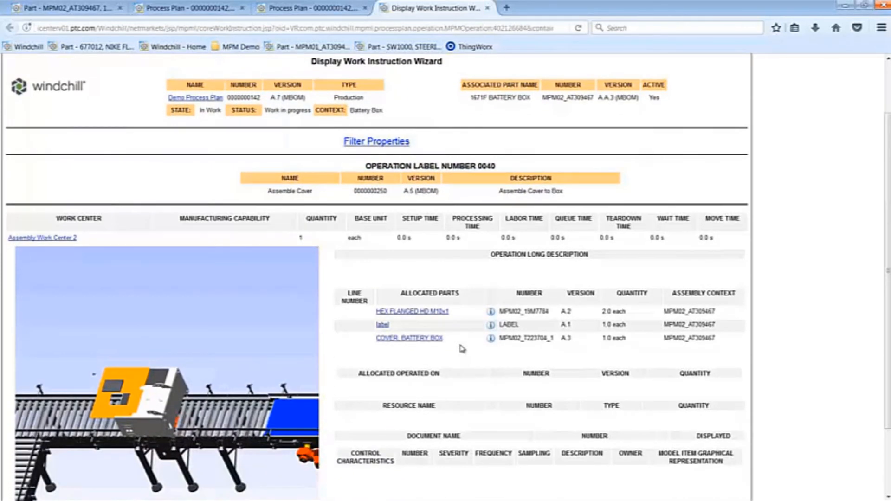
scroll(462, 349, down, 3)
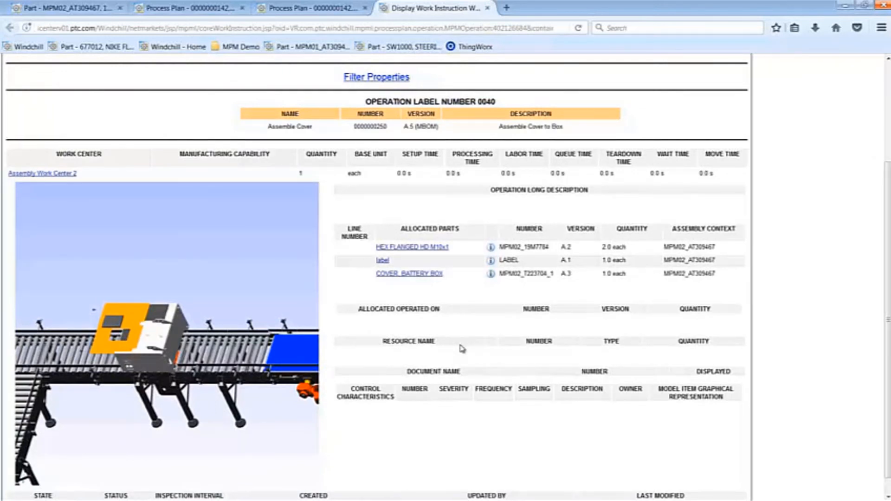
click(488, 8)
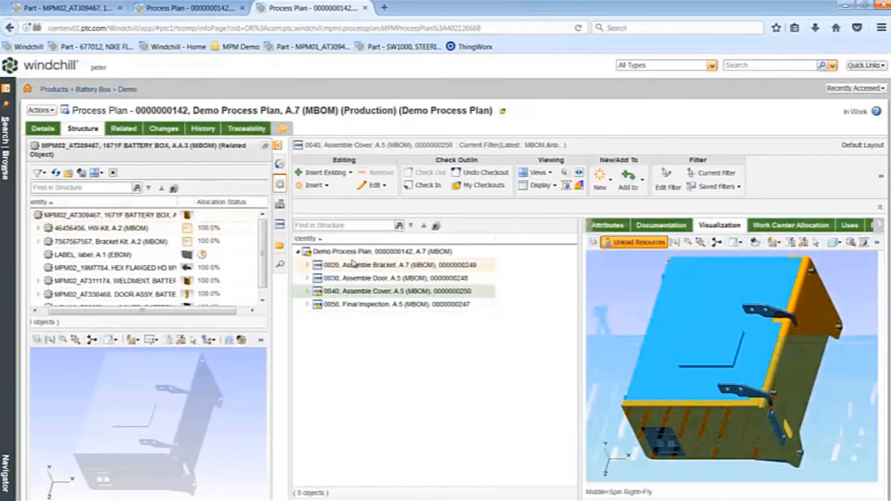
- Hide the related battery box structure, open the Demo Process Plan in its related plant, and maximize the plant's window
click(353, 251)
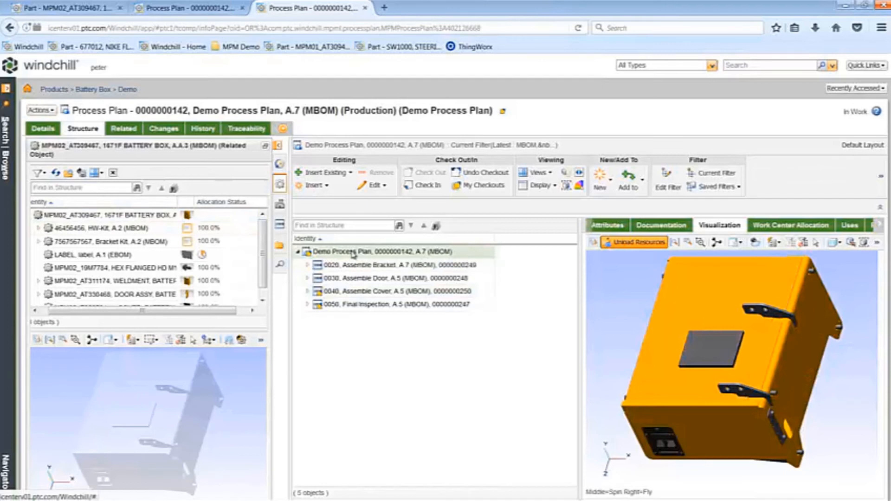
click(279, 146)
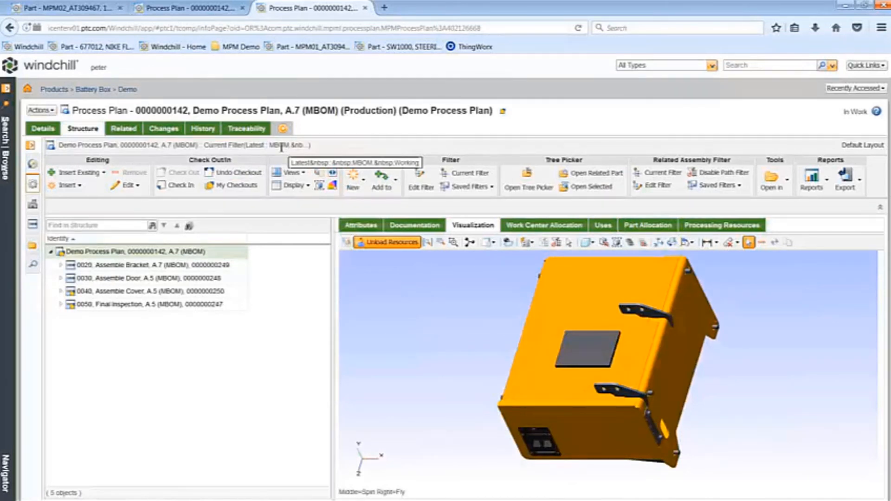
right_click(203, 255)
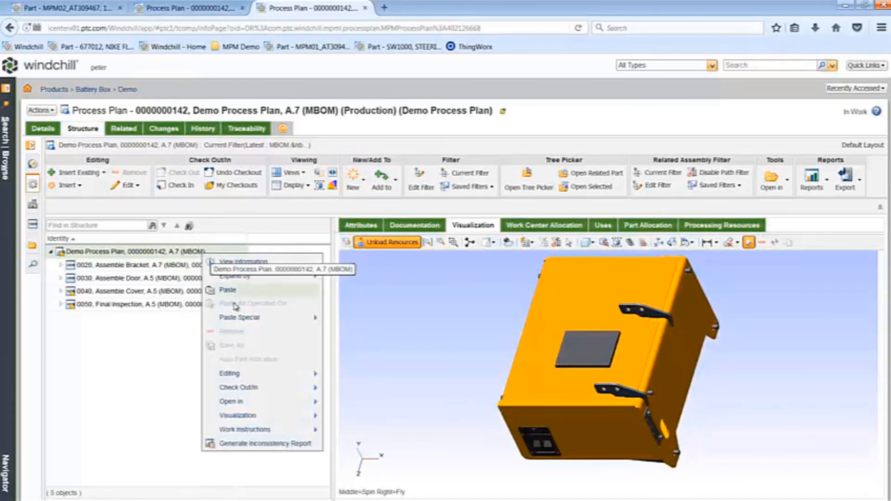
mouse_move(279, 402)
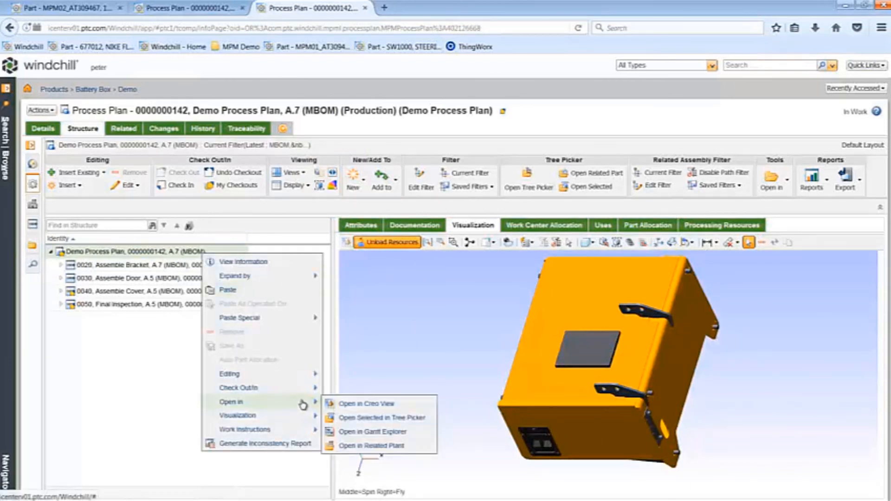
click(379, 445)
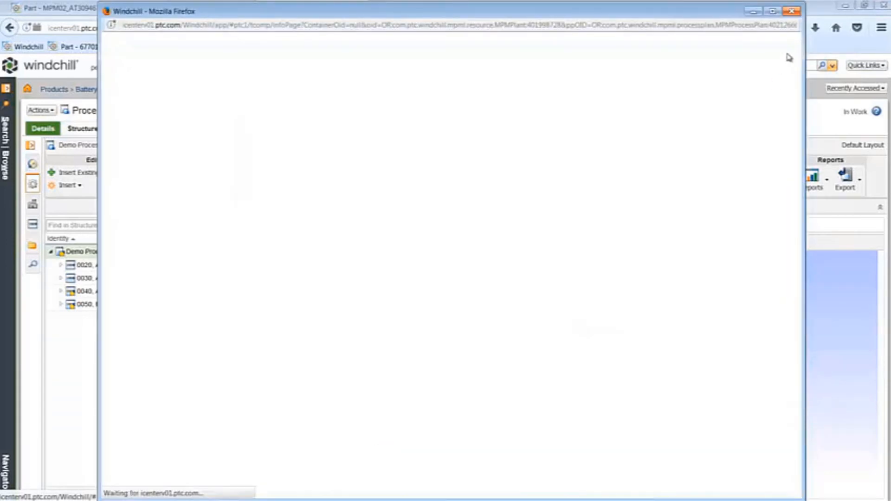
click(773, 10)
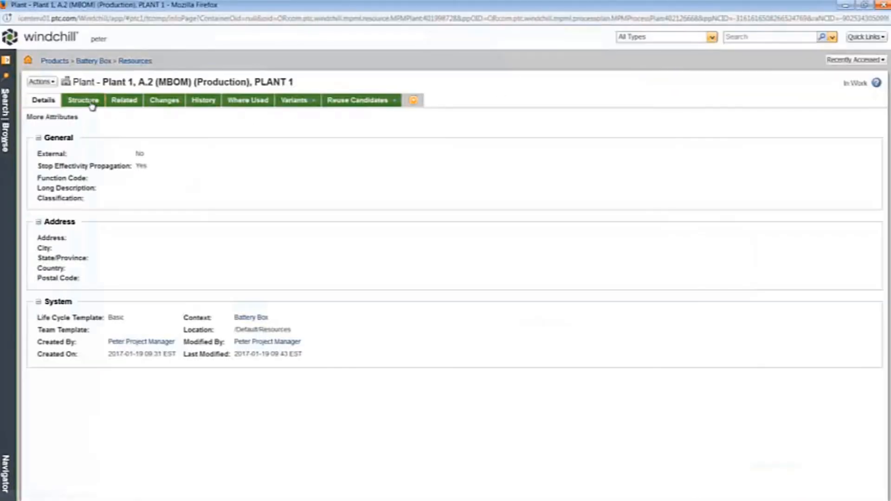
- Open Plant 1's structure and examine the assembly line stations up close in the 3D visualization
click(84, 101)
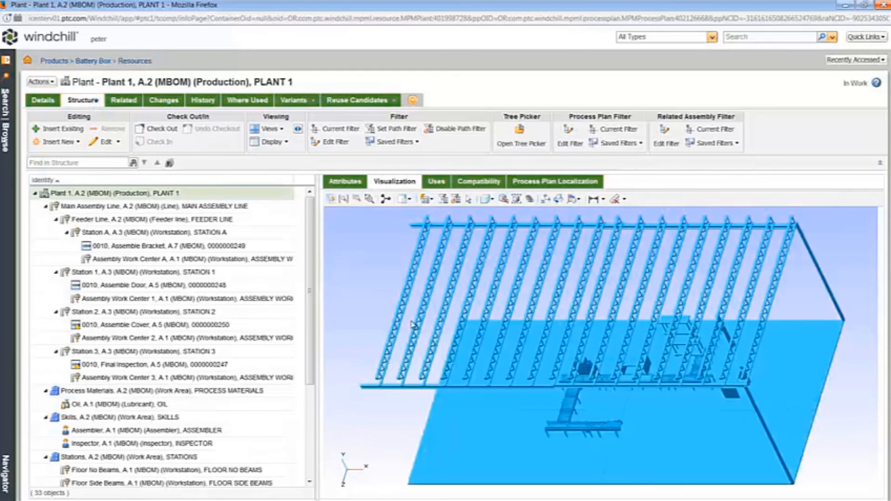
middle_drag(545, 436, 568, 421)
scroll(574, 416, up, 2)
scroll(575, 415, up, 1)
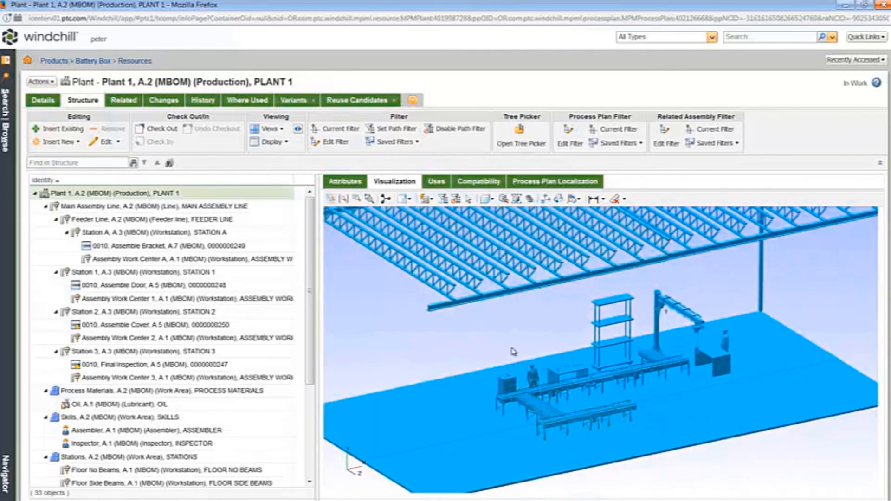
click(521, 340)
scroll(563, 325, up, 2)
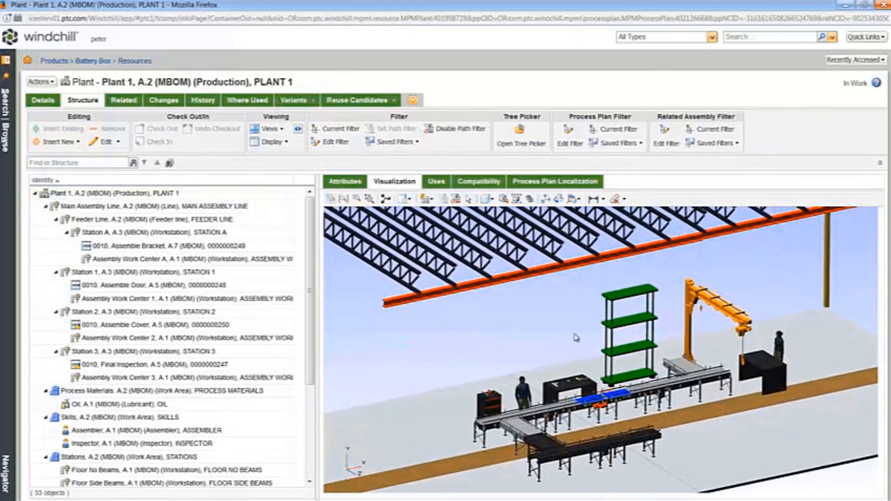
scroll(576, 338, up, 2)
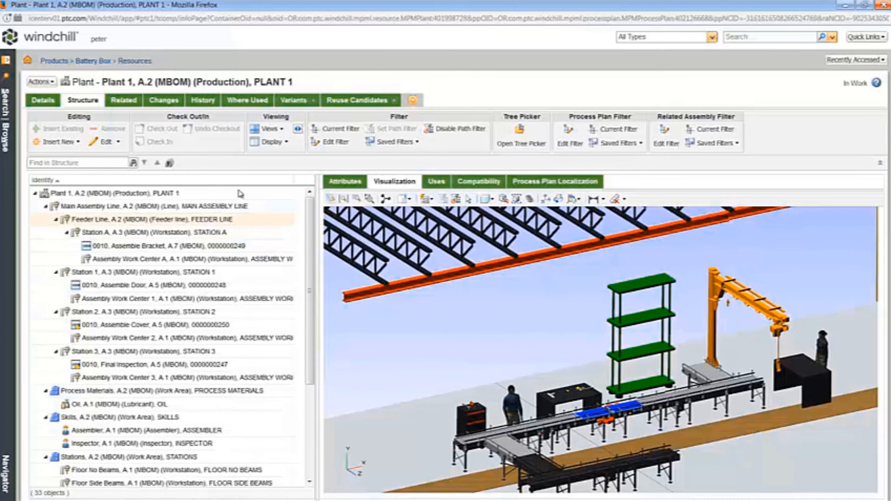
- Turn on sequence playback for the plant structure and advance through the operations from Assemble Bracket to Final Inspection
click(298, 128)
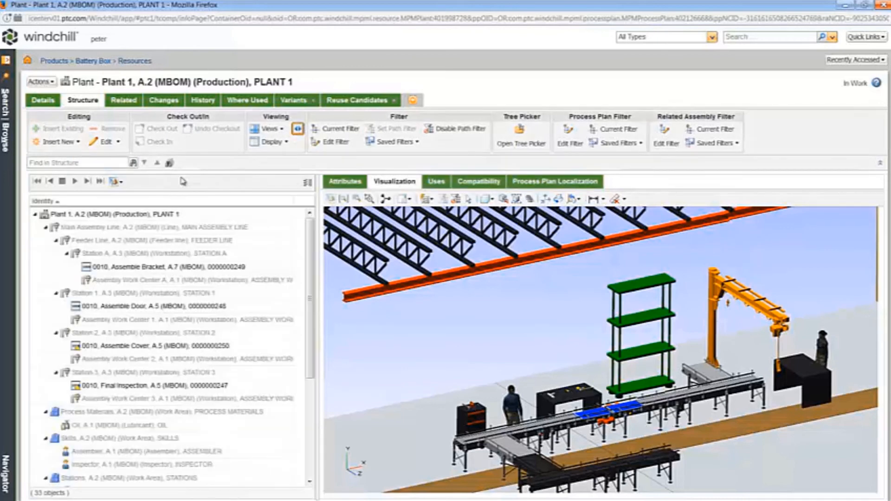
click(91, 182)
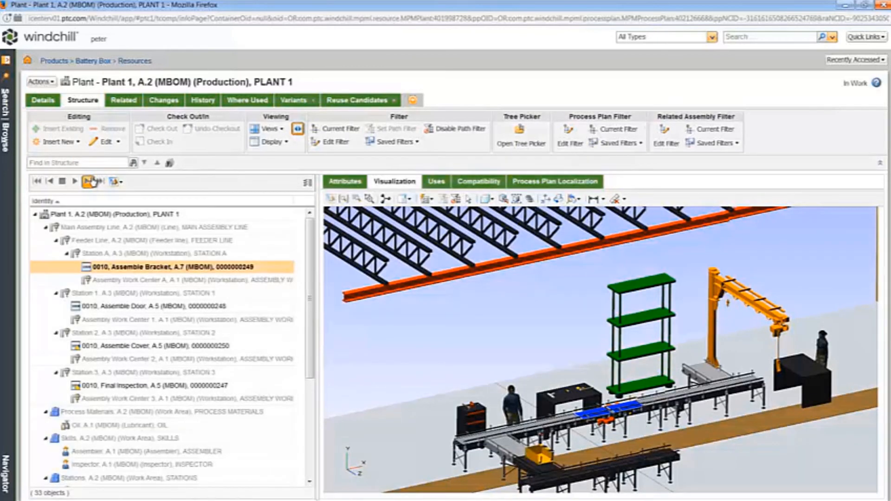
click(90, 181)
click(91, 182)
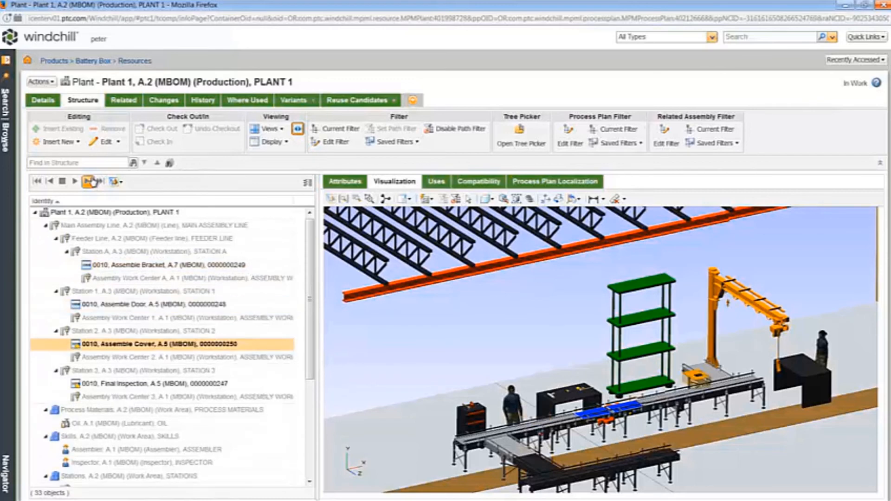
click(91, 182)
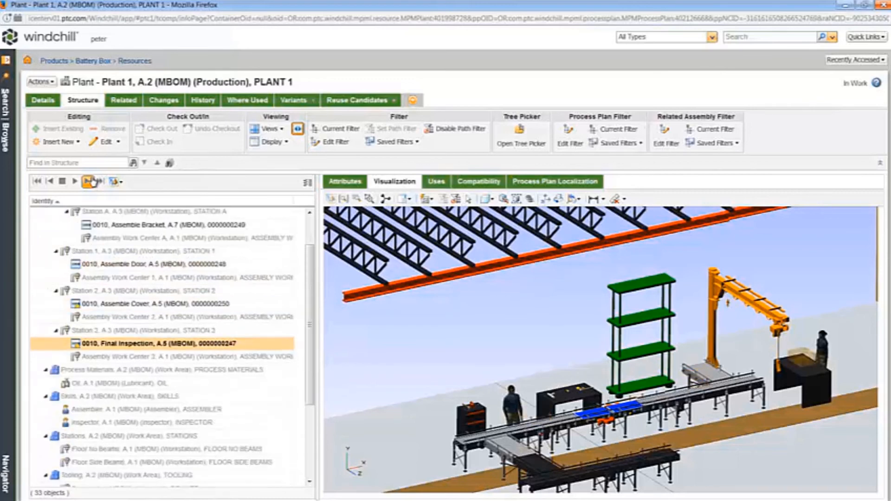
- Step the playback back from Final Inspection to the Assemble Bracket operation at Station A
click(52, 182)
click(53, 182)
click(53, 182)
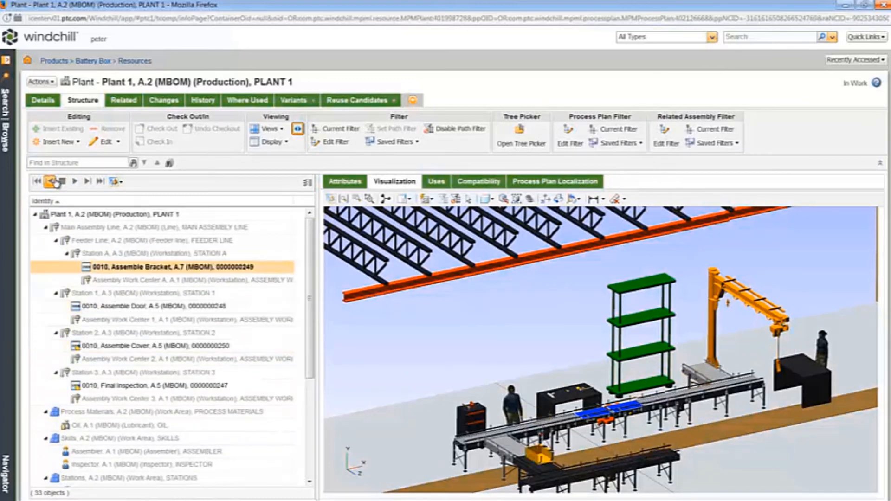